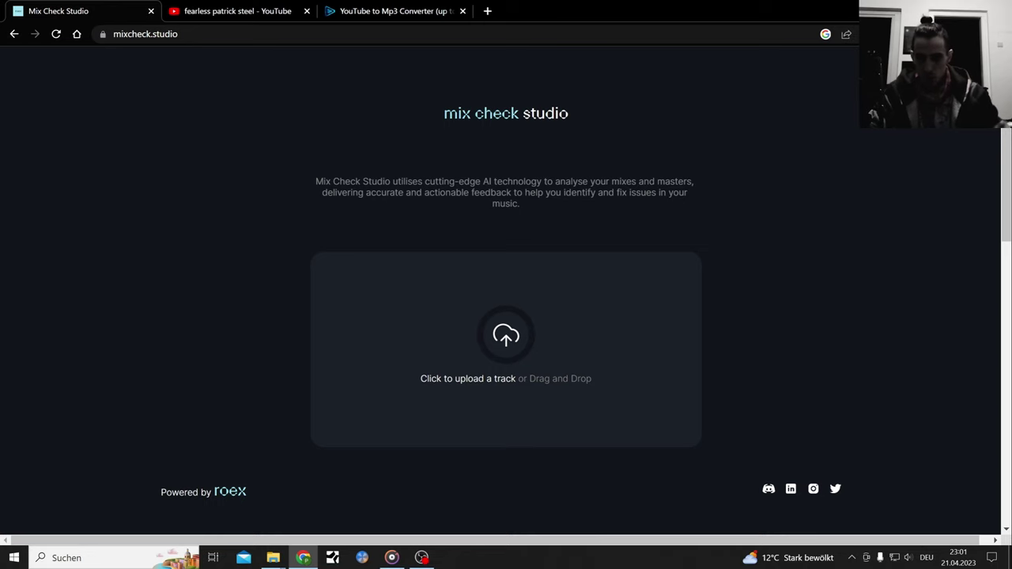
Go back to the Mix Check Studio search results and open the Mix Check Studio website
left_click(13, 34)
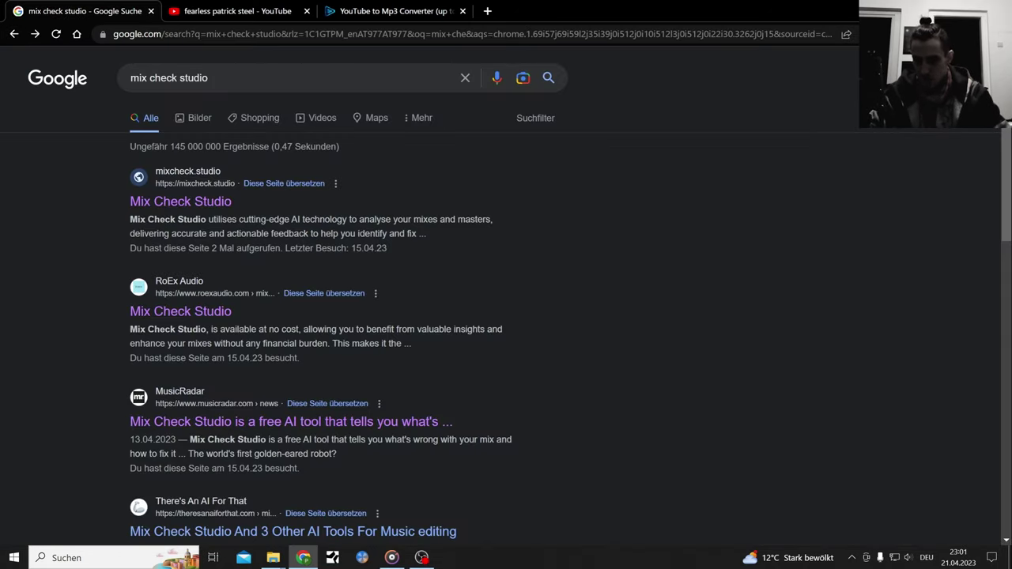
left_click_drag(417, 234, 209, 220)
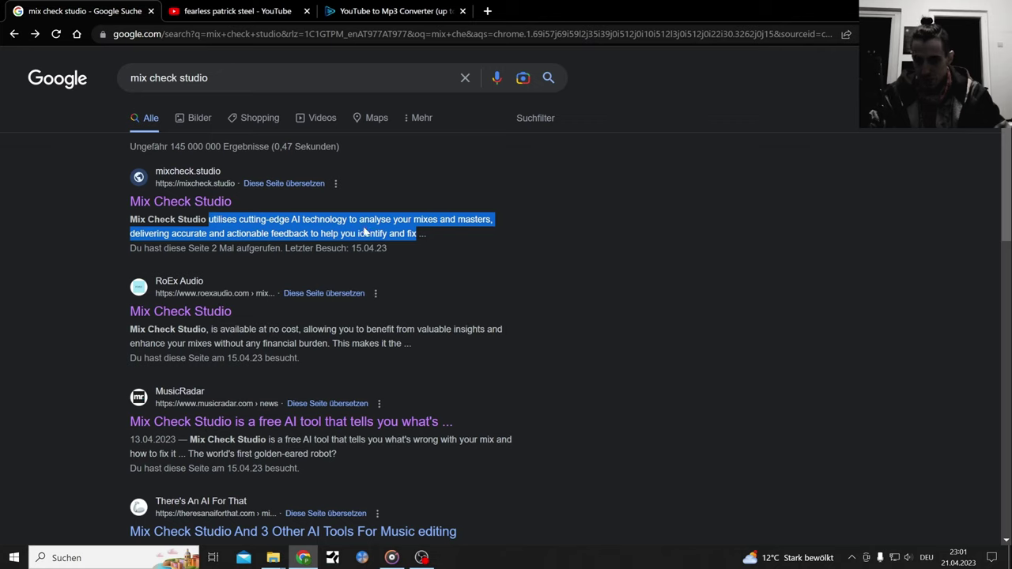
left_click(197, 228)
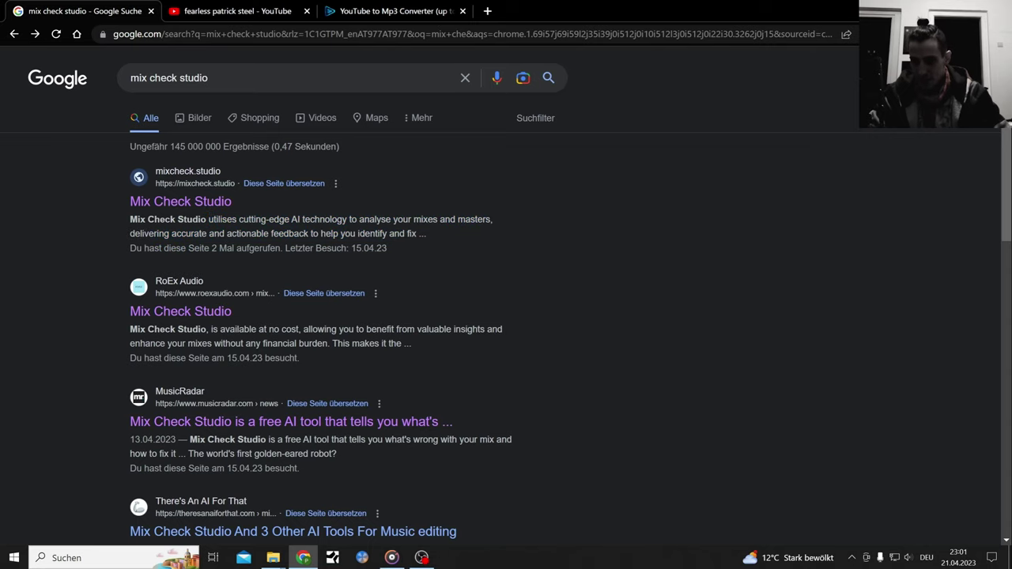
left_click(183, 207)
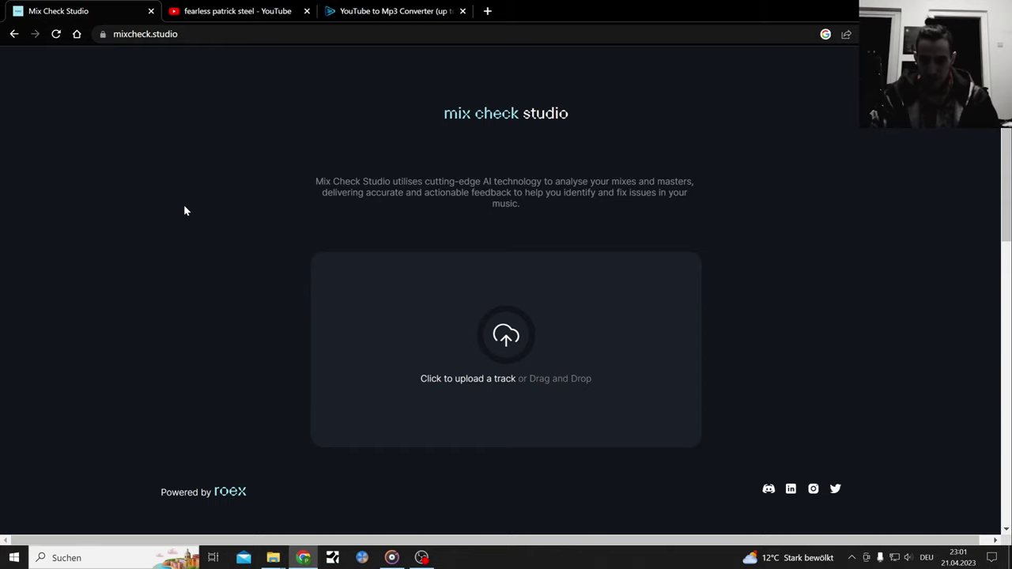
In Explorer, navigate from the Vergleich songs window to Bilder > Gespeicherte Bilder
mouse_move(269, 560)
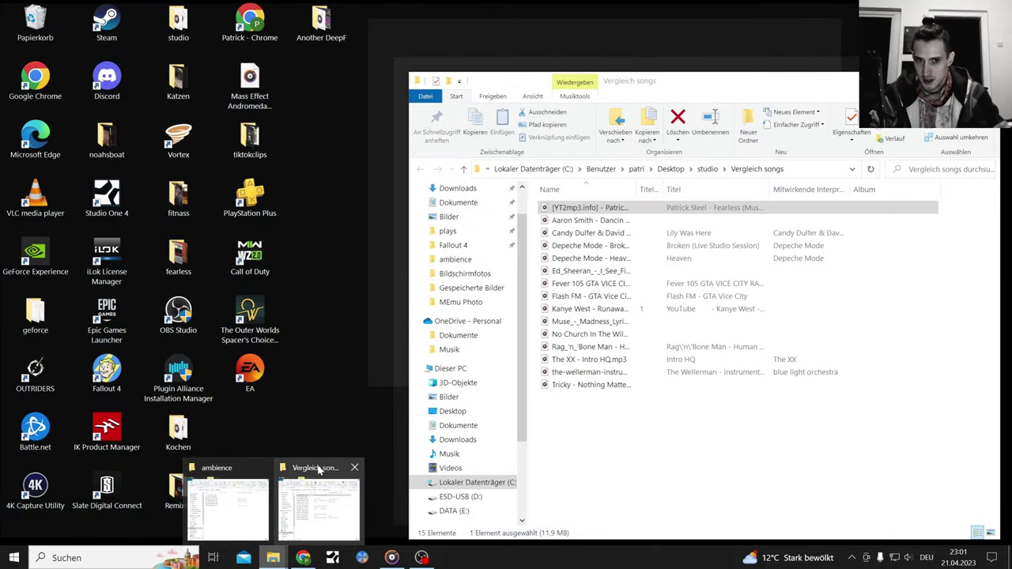
left_click(321, 470)
left_click(449, 217)
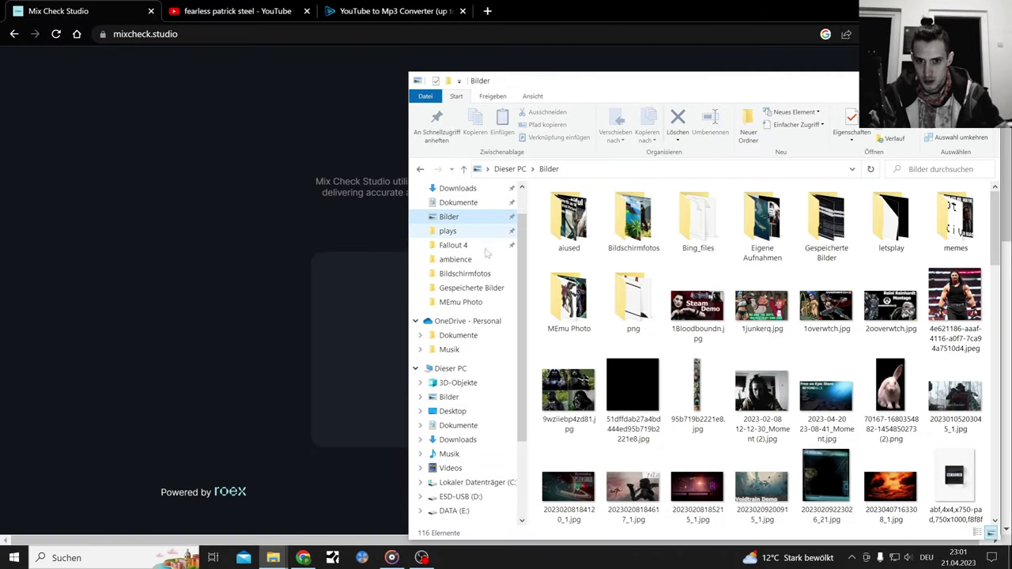
double_click(826, 225)
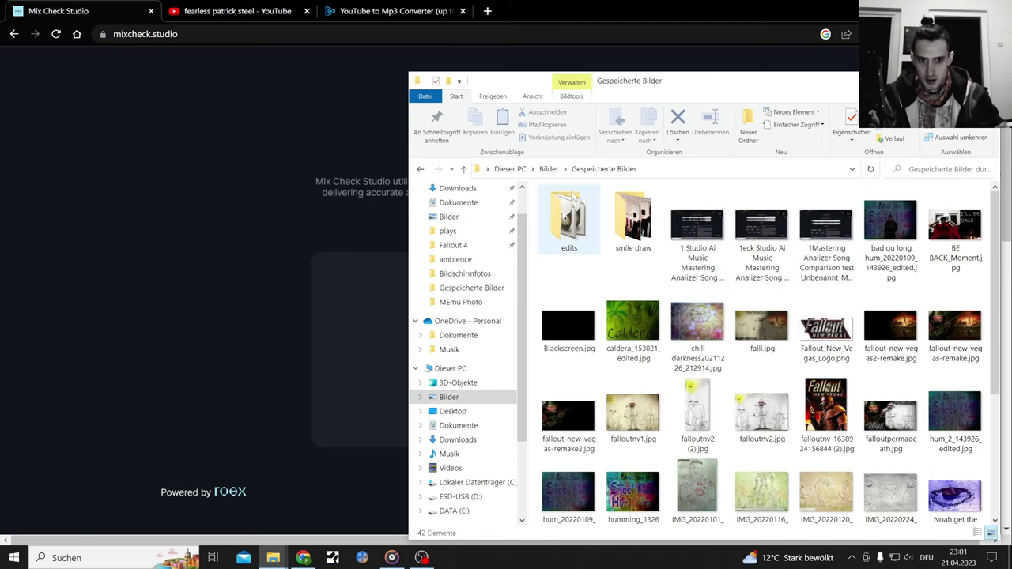
View the saved report screenshots in Photos, including the Muse track and Mastering Analizer Song Comparison
left_click(689, 222)
double_click(689, 221)
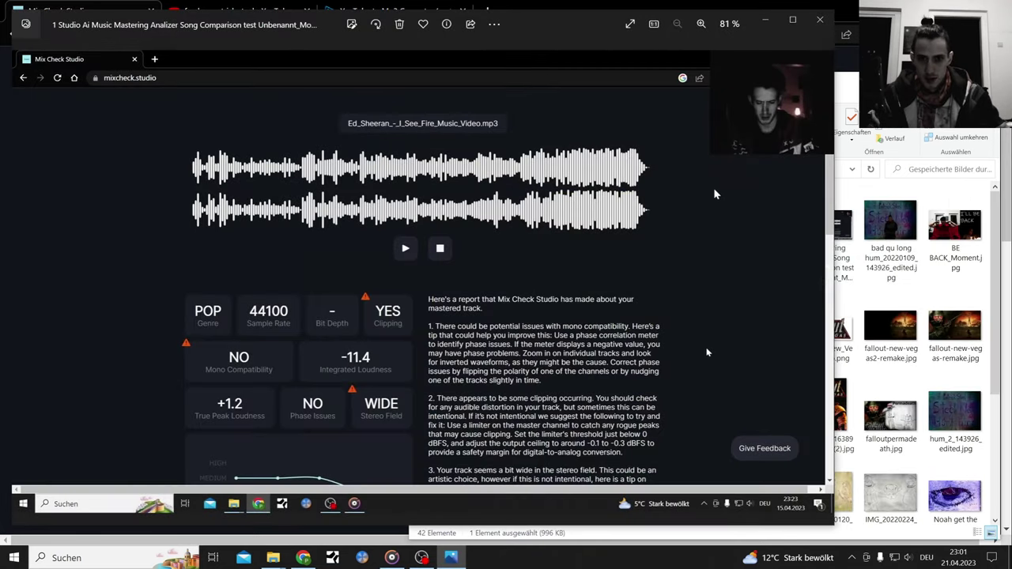
left_click(771, 15)
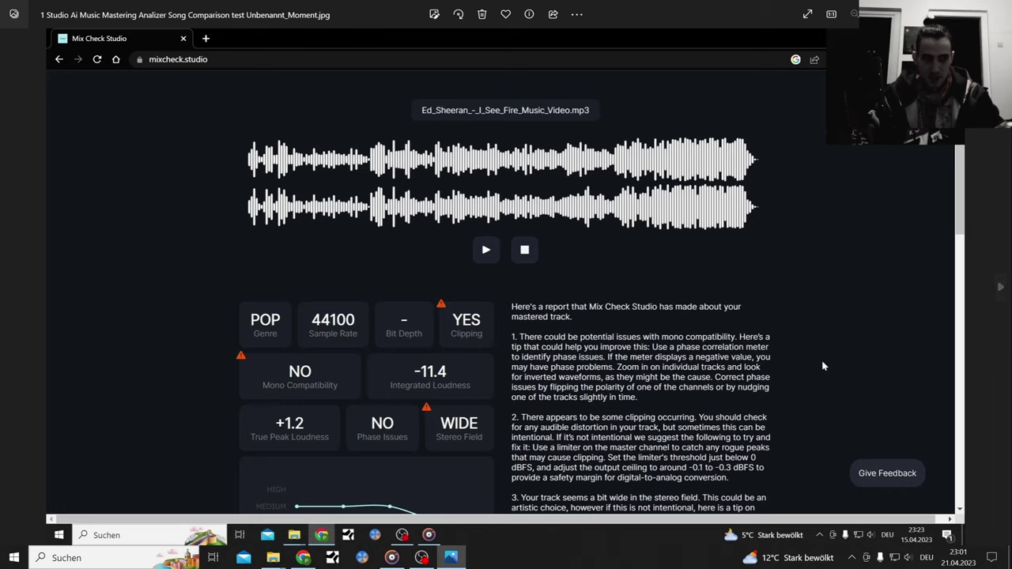
key("alt+F4")
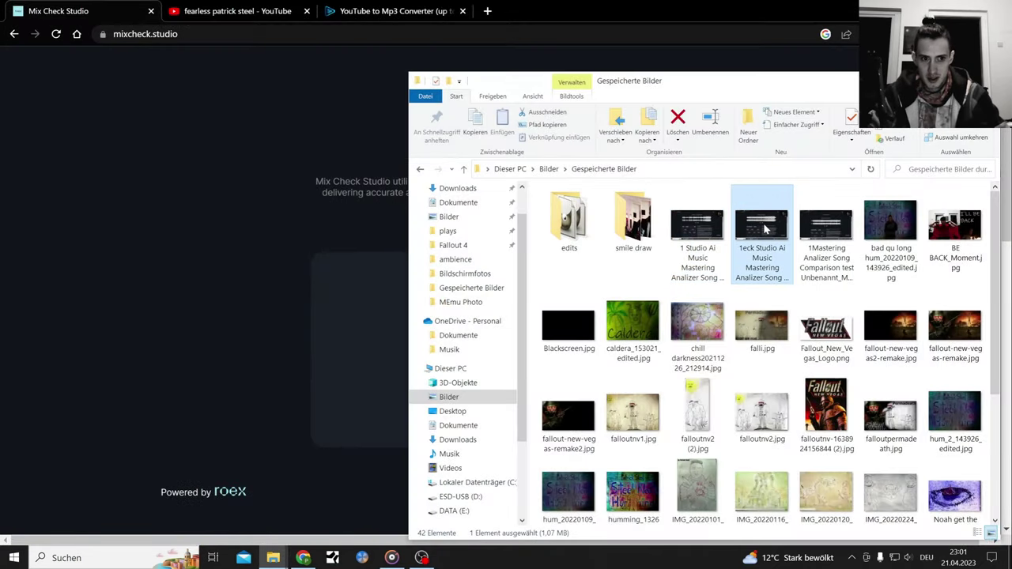
double_click(766, 230)
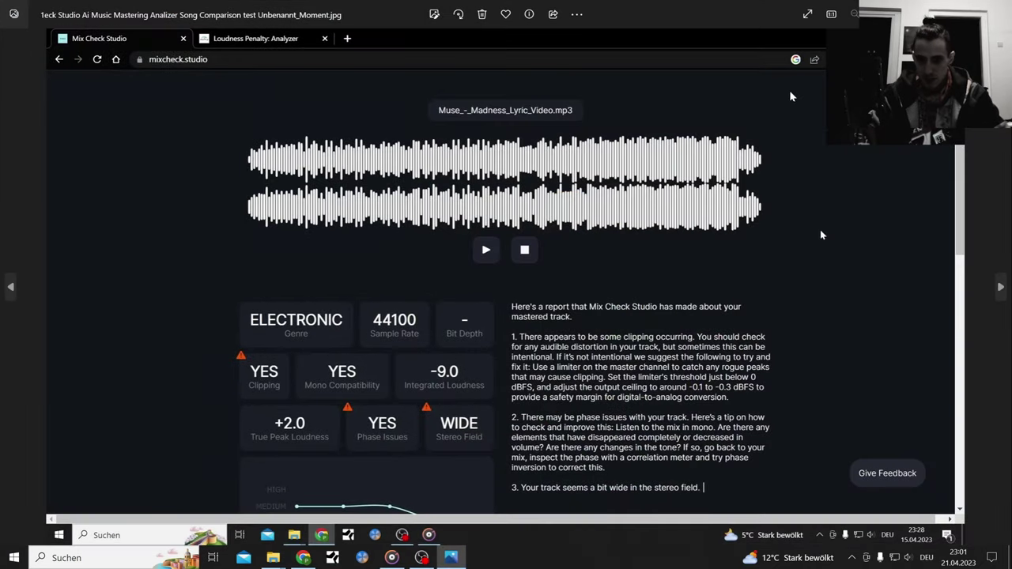
key("alt+F4")
double_click(837, 228)
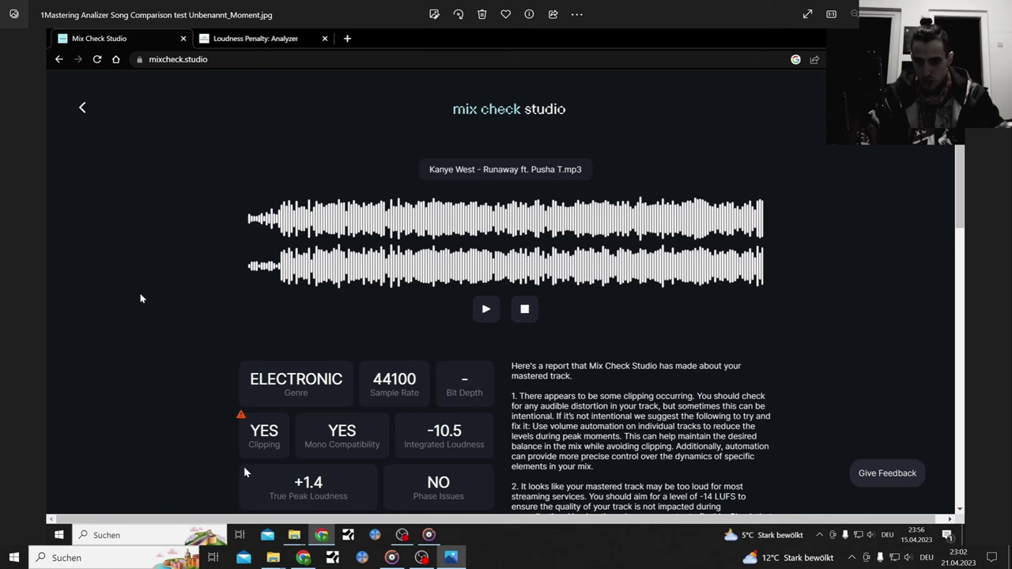
key("alt+F4")
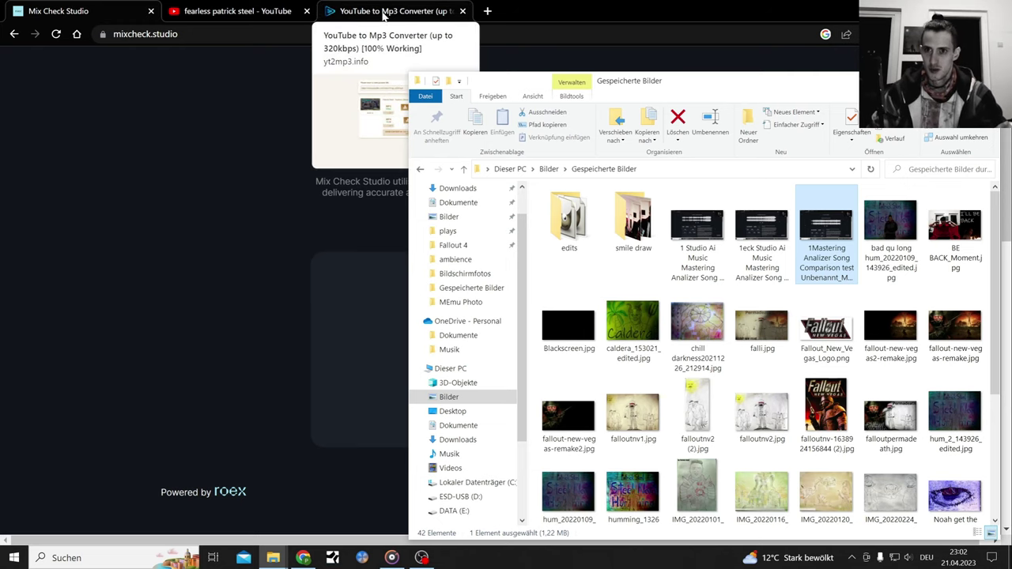
Drag the Patrick Steel 'Fearless' mp3 from Vergleich songs onto the Mix Check Studio drop zone
left_click(385, 12)
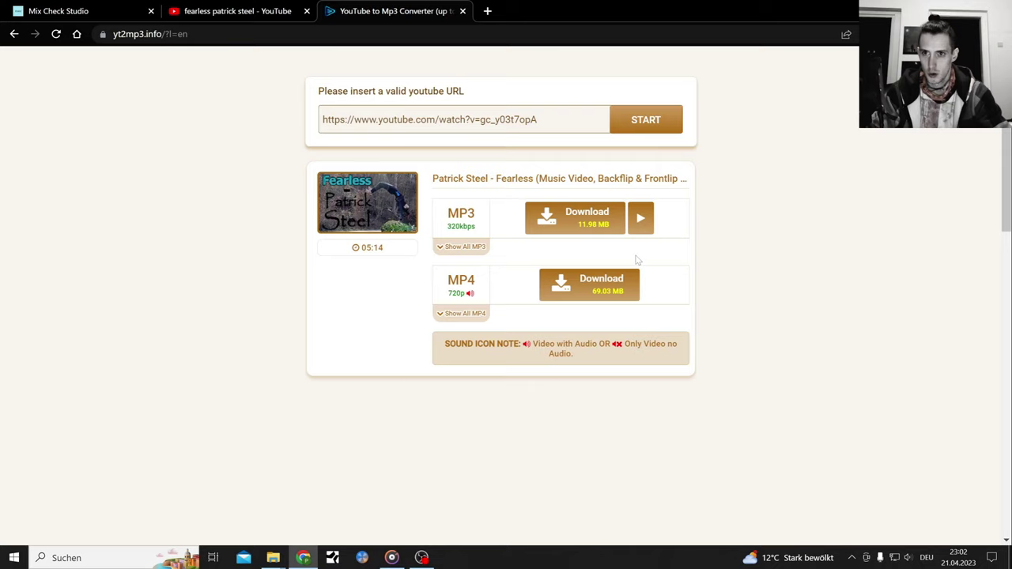
left_click(95, 7)
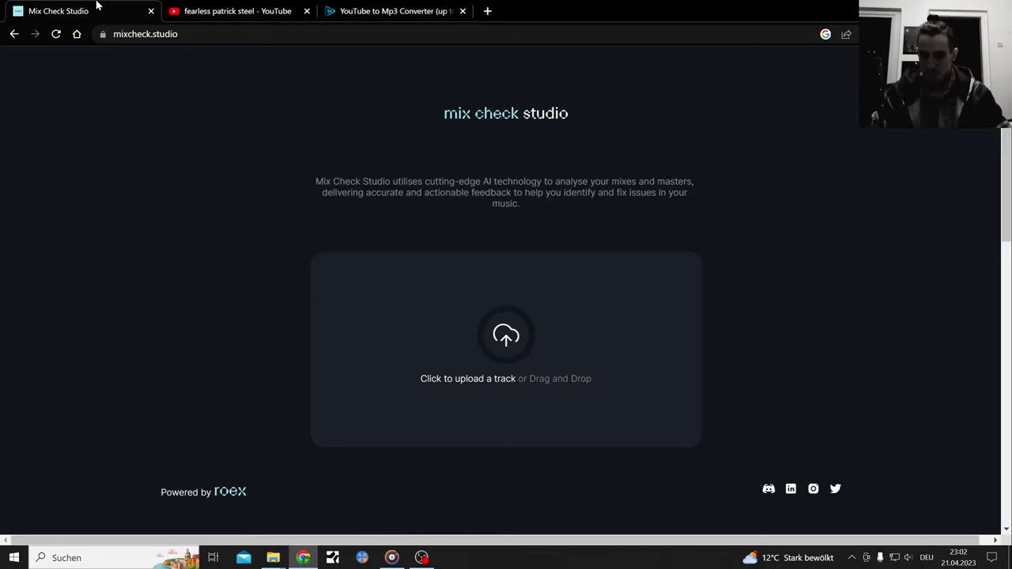
mouse_move(273, 559)
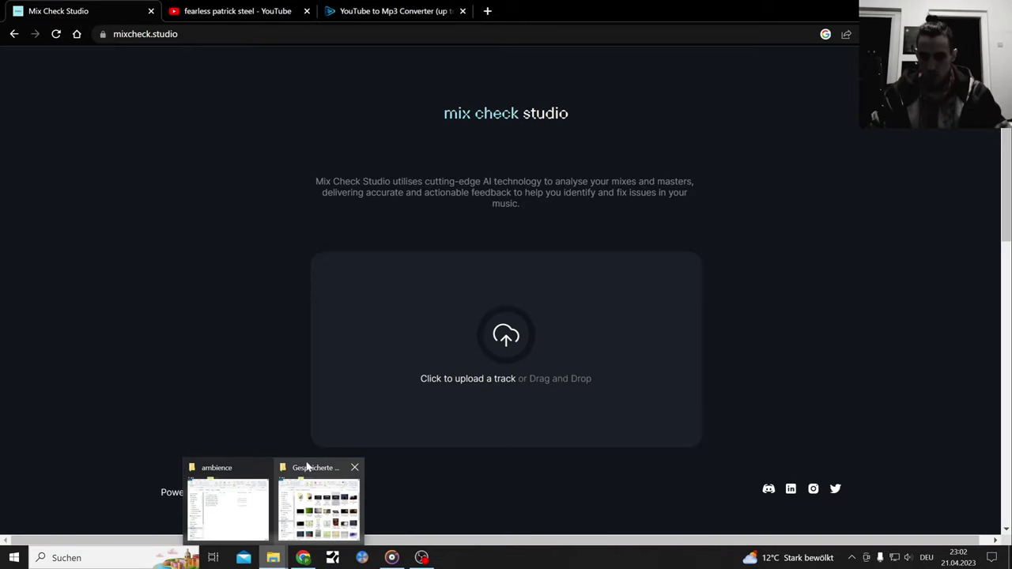
left_click(307, 468)
left_click(422, 170)
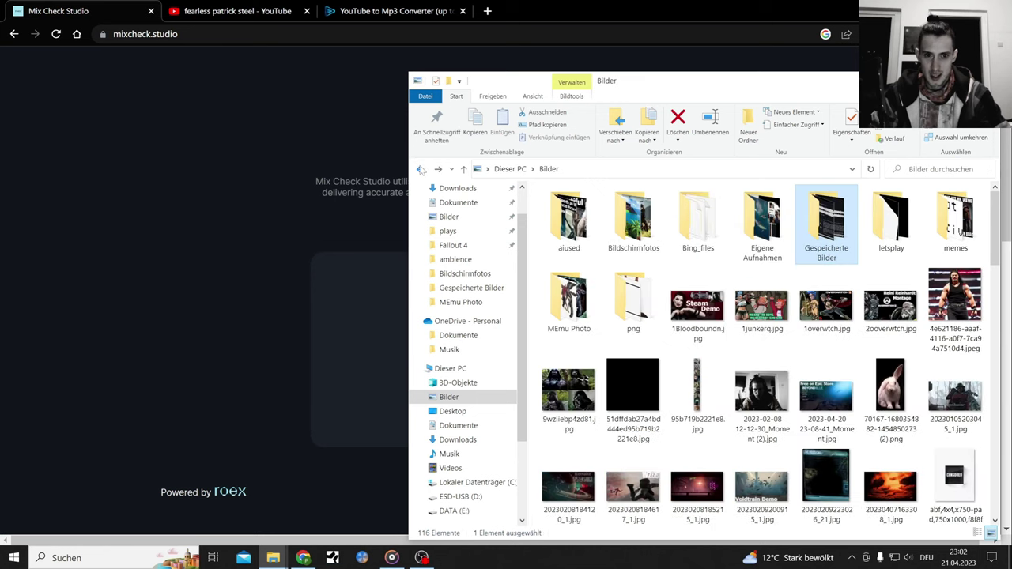
left_click(421, 170)
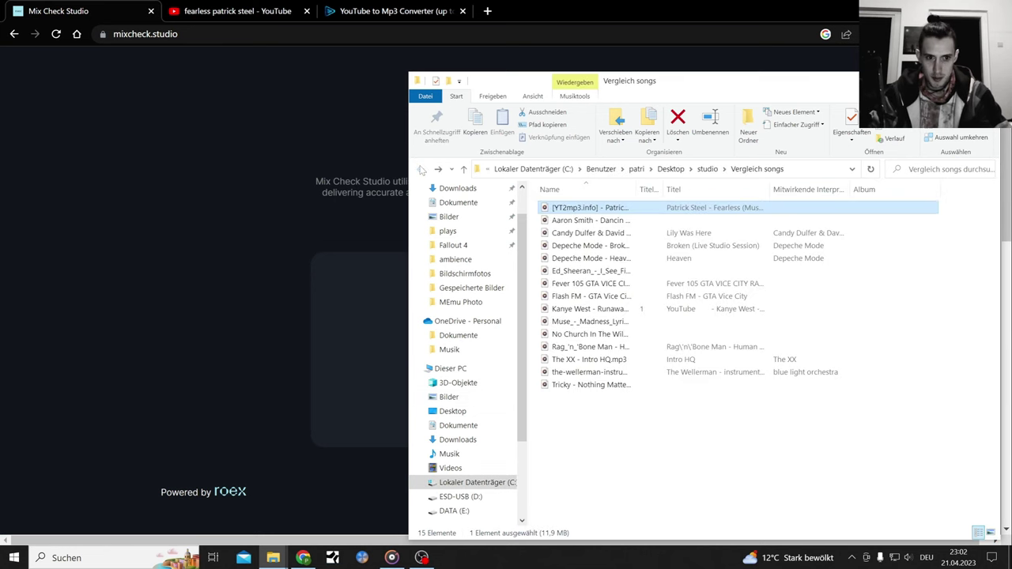
left_click_drag(609, 212, 381, 333)
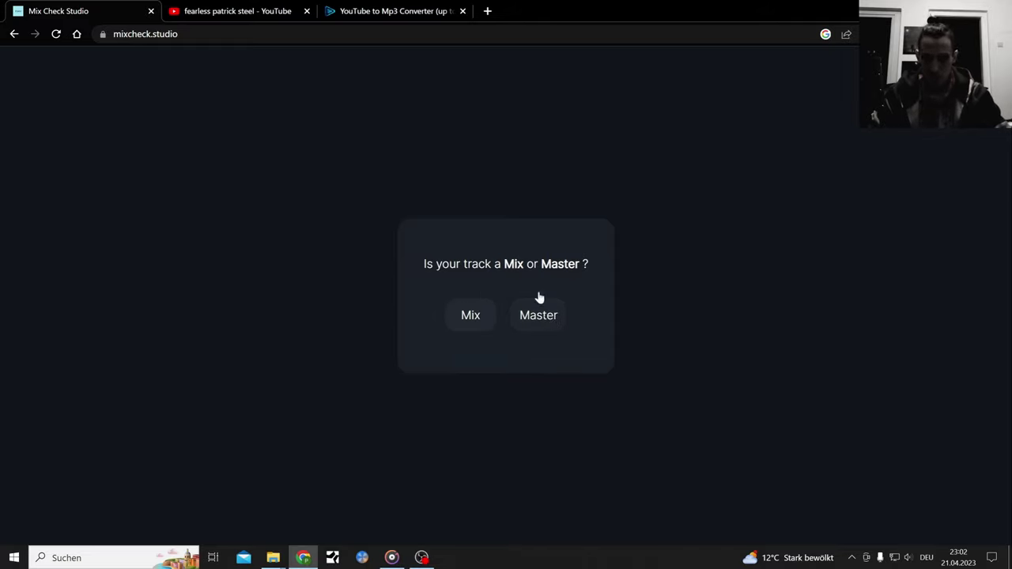
Mark the Fearless upload as a Master and choose genre Unknown
left_click(535, 324)
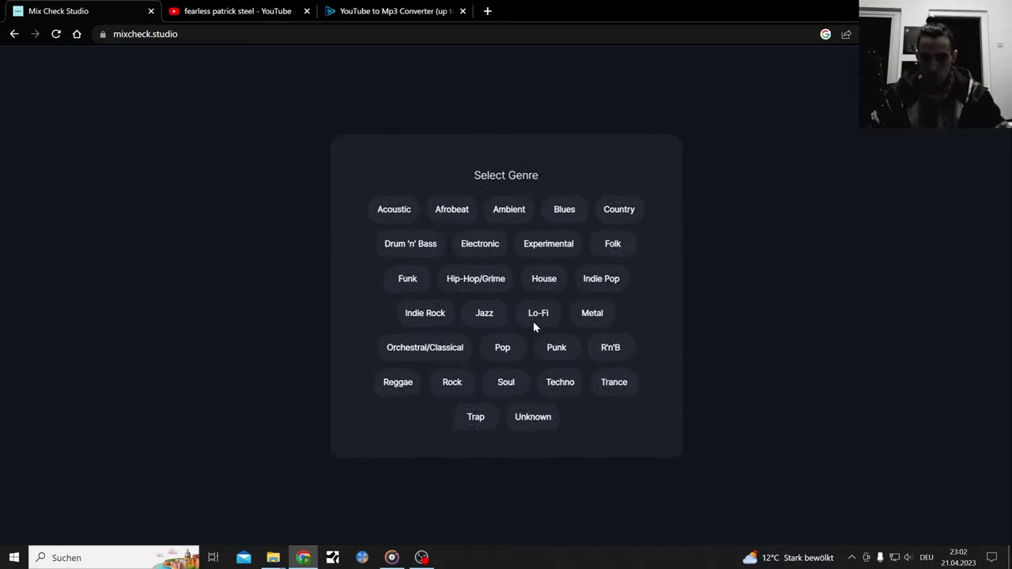
left_click(535, 433)
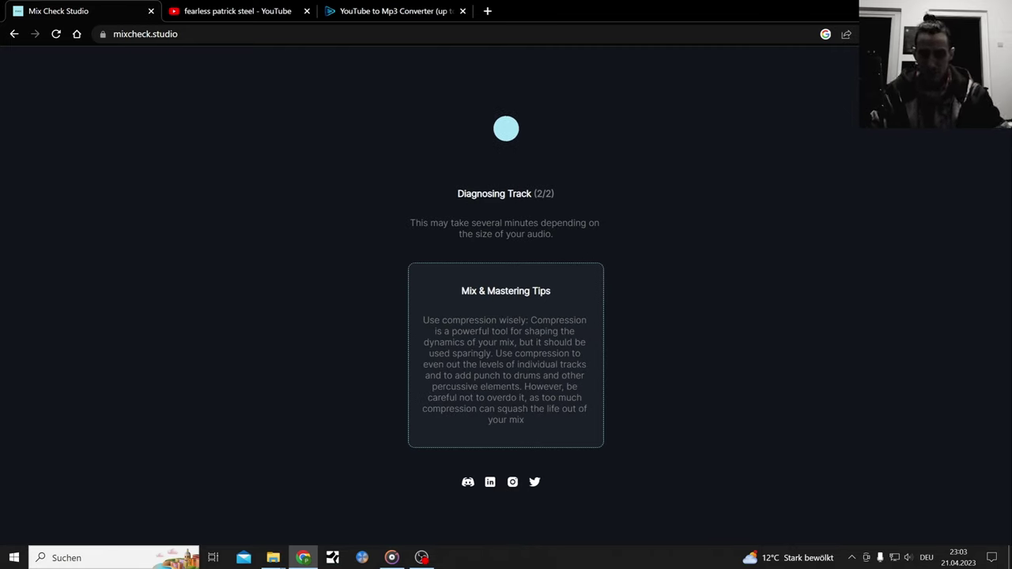
Check the Fearless Patrick Steel YouTube results, close the YouTube to Mp3 Converter tab, and return to Mix Check Studio
left_click(242, 11)
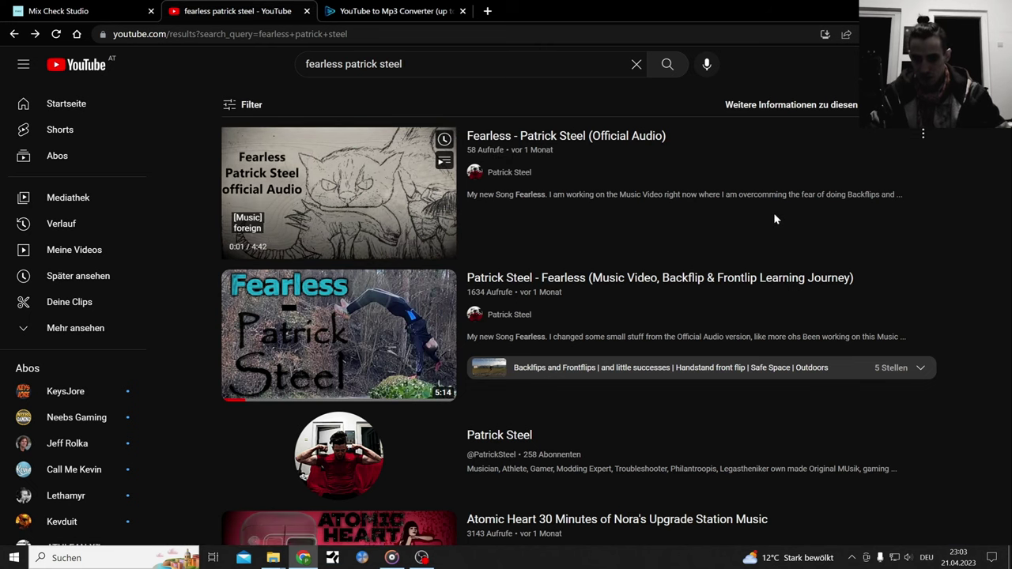
scroll(772, 217, "down", 3)
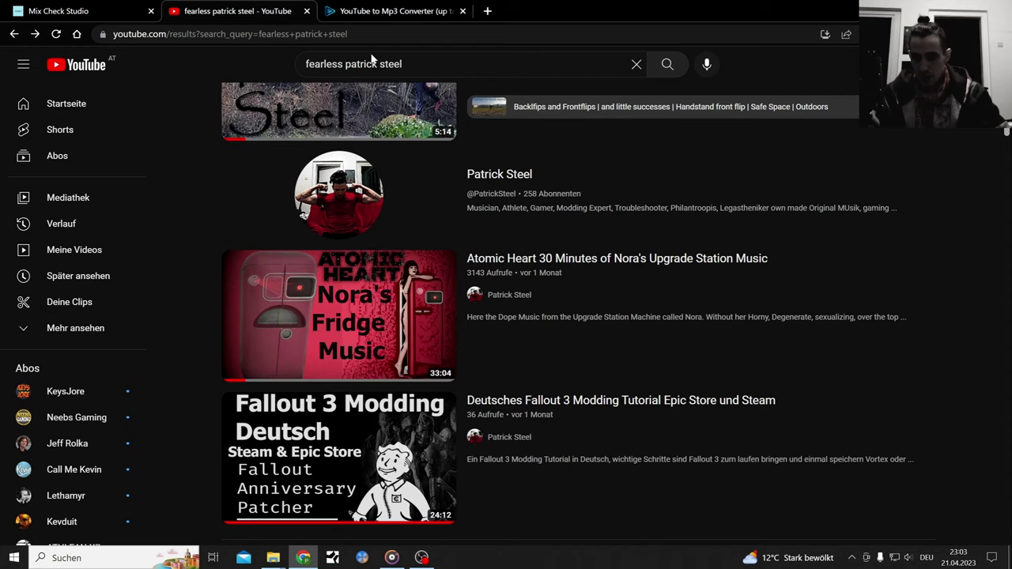
key("ctrl+shift+Tab")
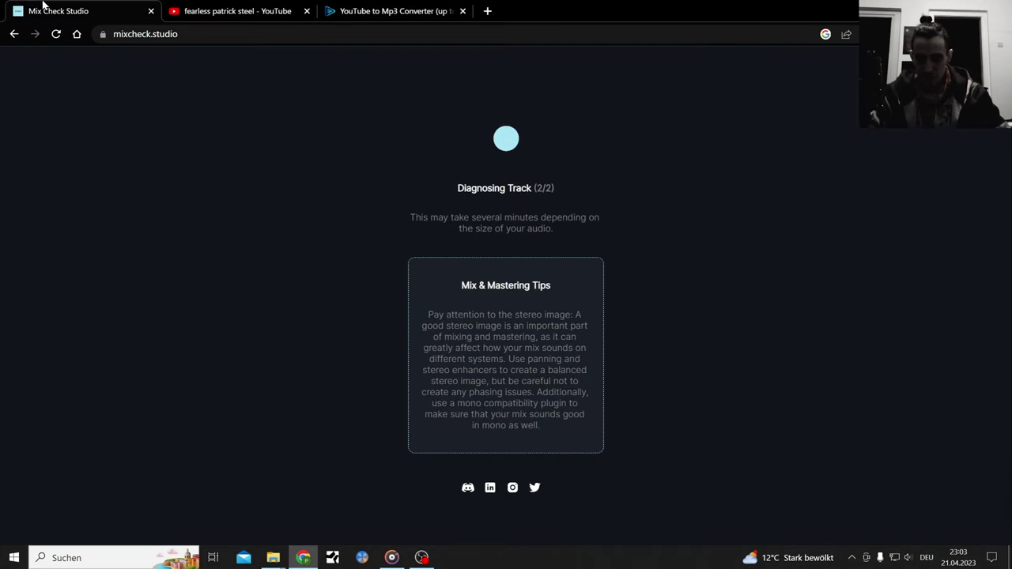
left_click(399, 8)
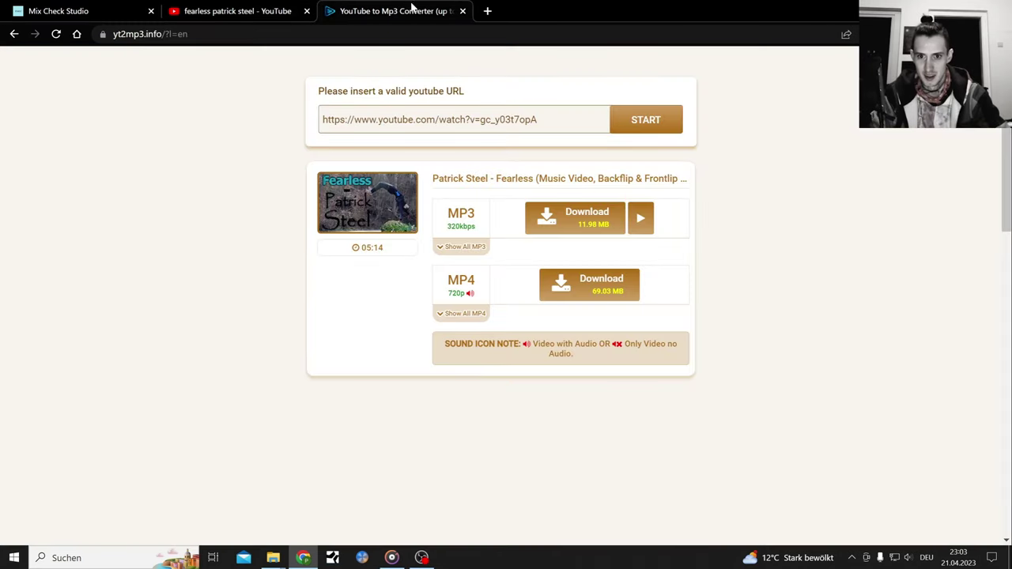
scroll(847, 239, "up", 2)
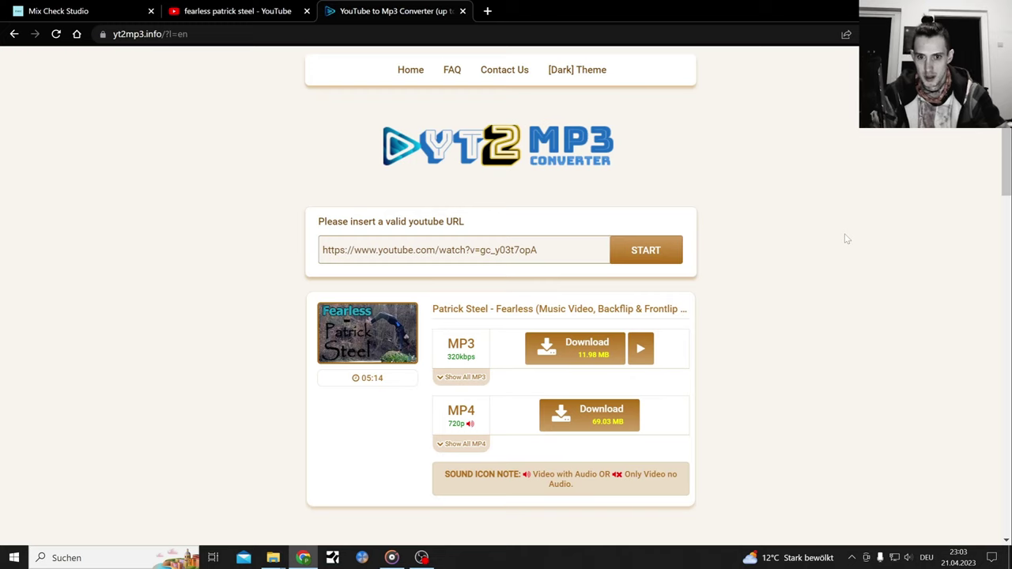
left_click(464, 11)
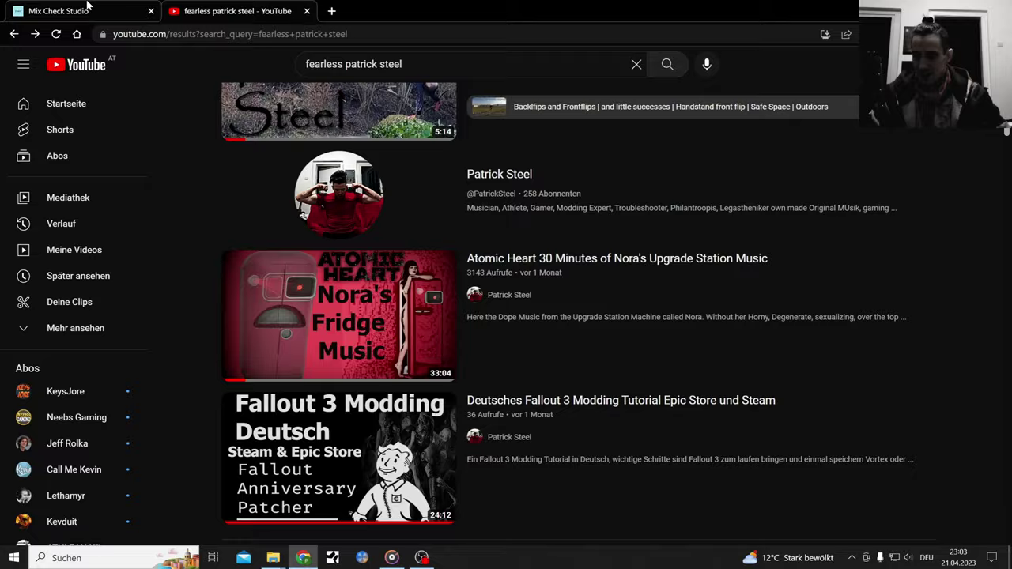
left_click(71, 10)
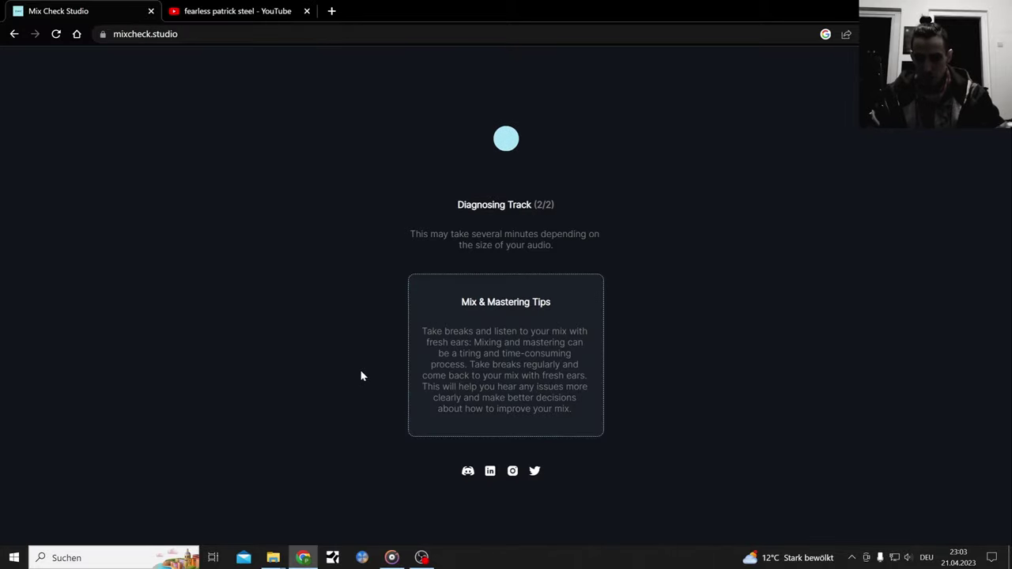
Open and minimize the Groove music library, then bring OBS Studio to the front
left_click(393, 559)
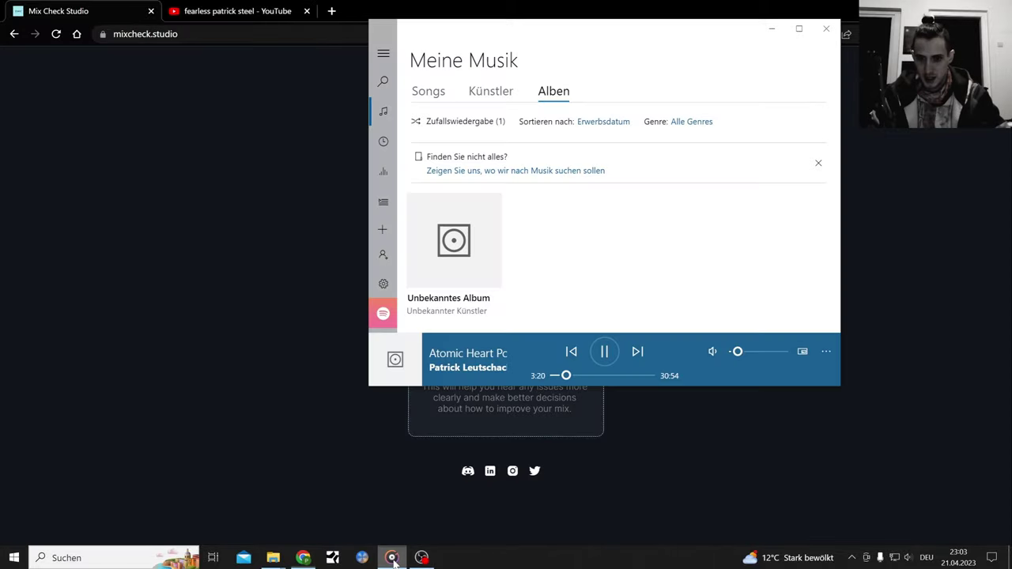
left_click(393, 559)
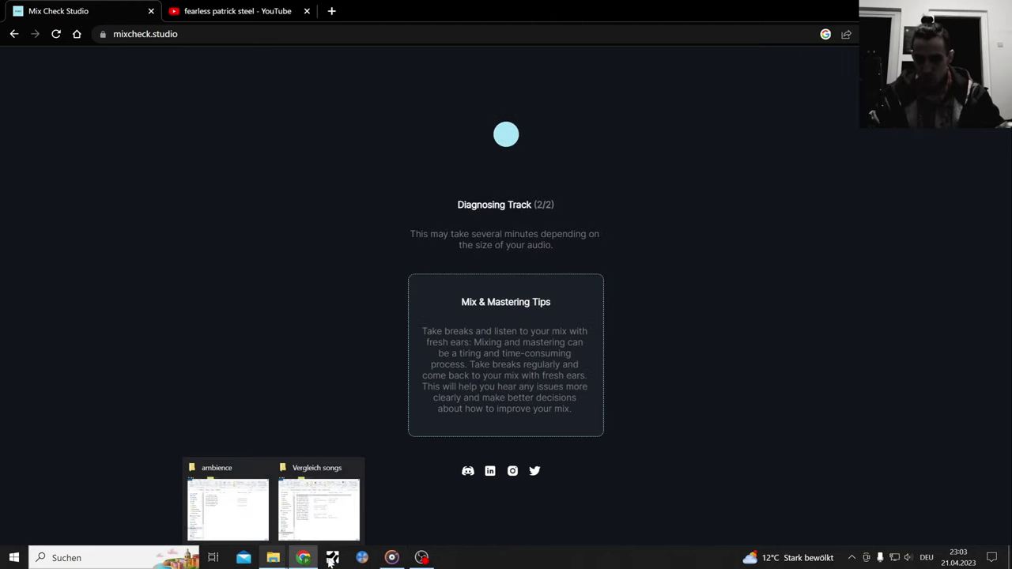
mouse_move(423, 560)
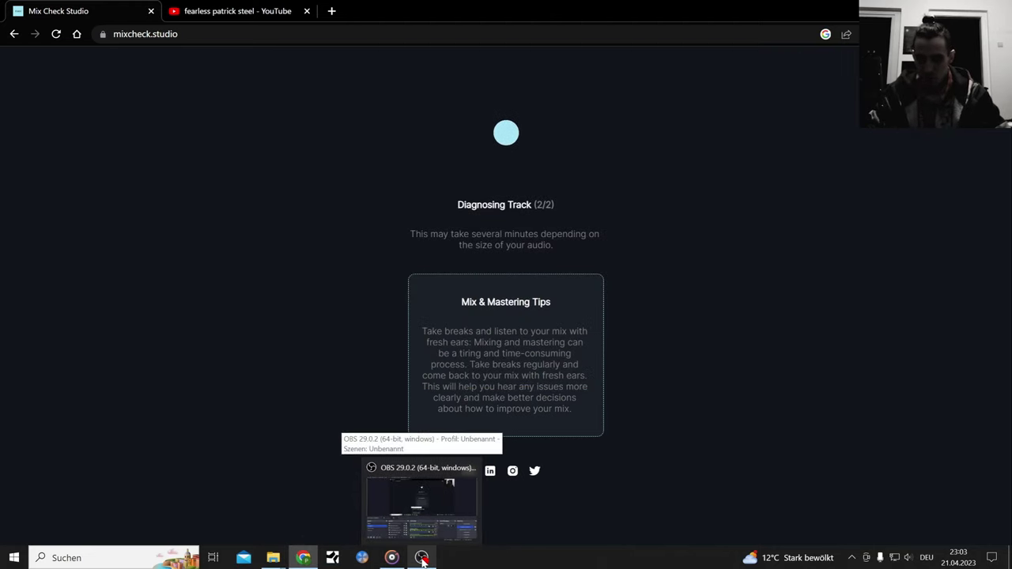
left_click(422, 559)
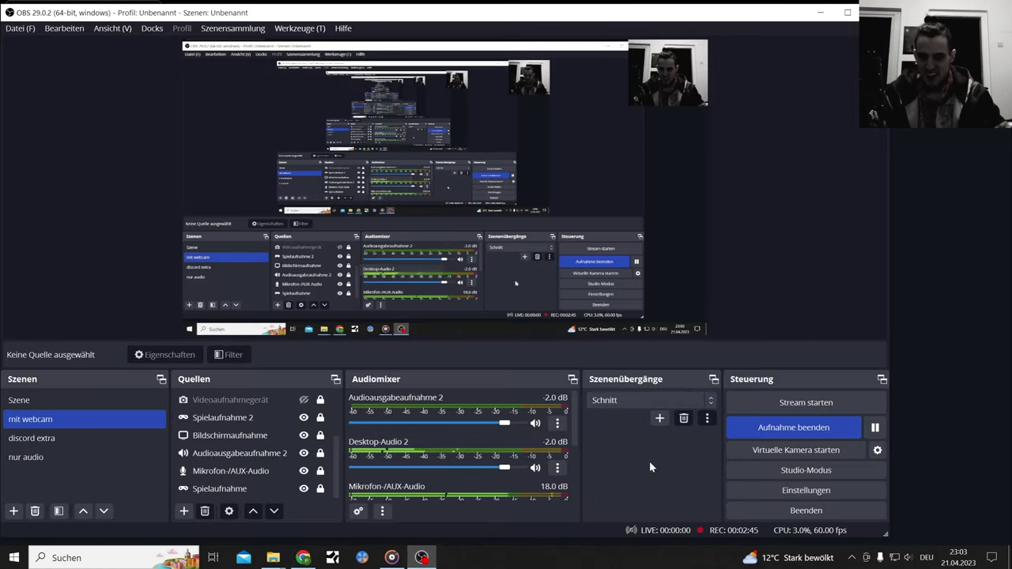
Stop the OBS recording and review the Fearless report's metric cards and streaming-loudness notes
left_click(760, 428)
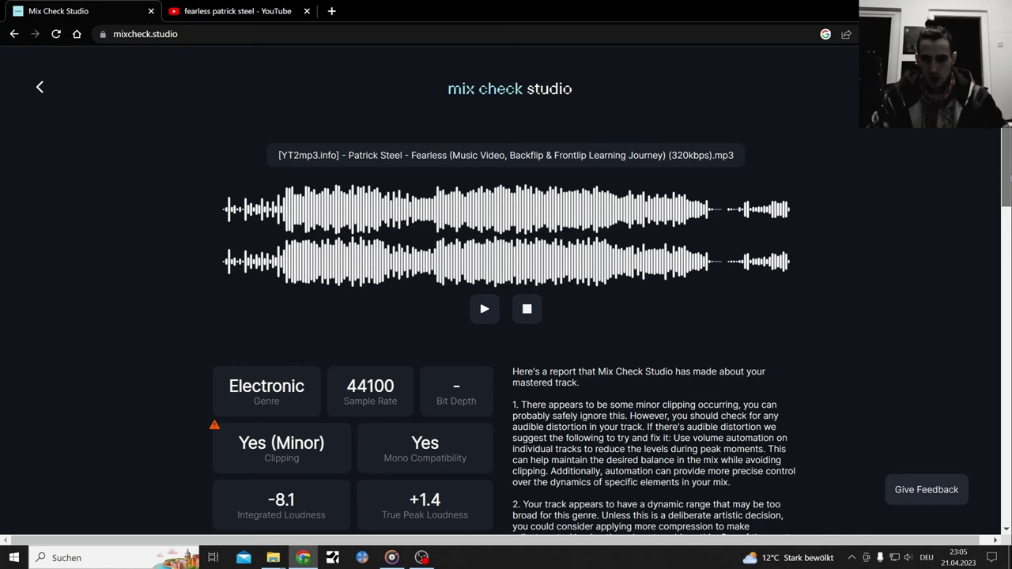
scroll(506, 292, "down", 2)
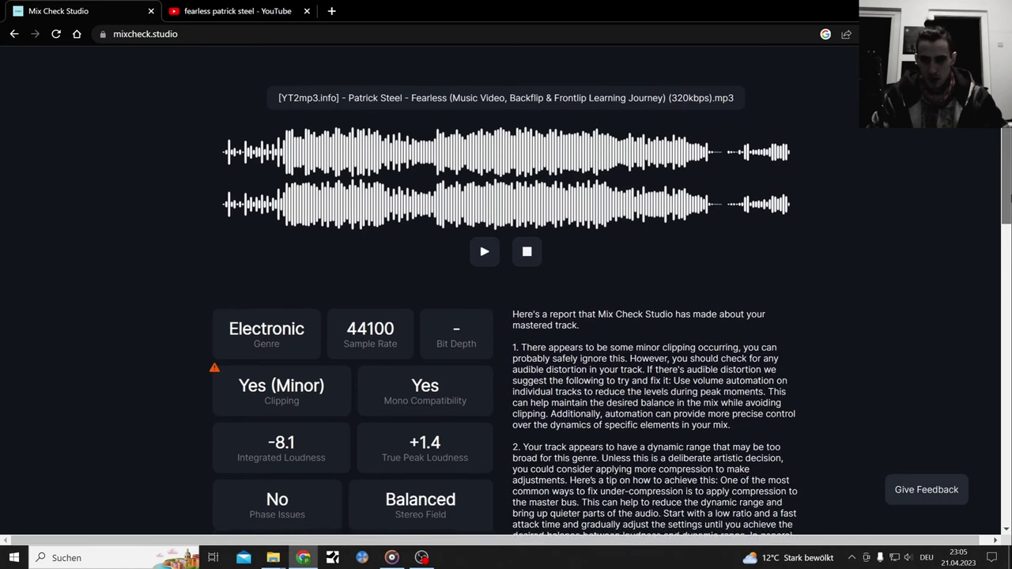
scroll(506, 292, "up", 1)
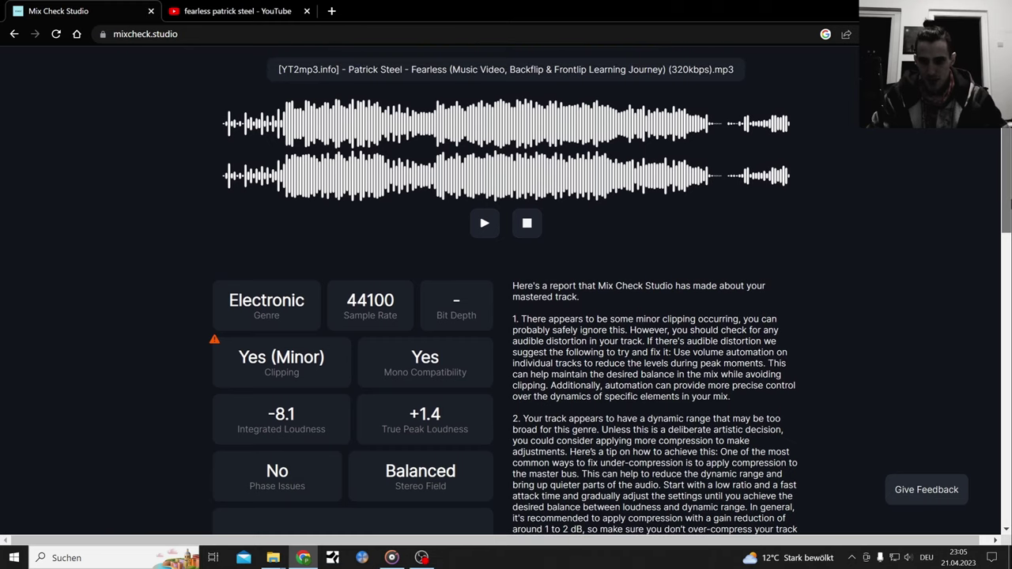
mouse_move(255, 386)
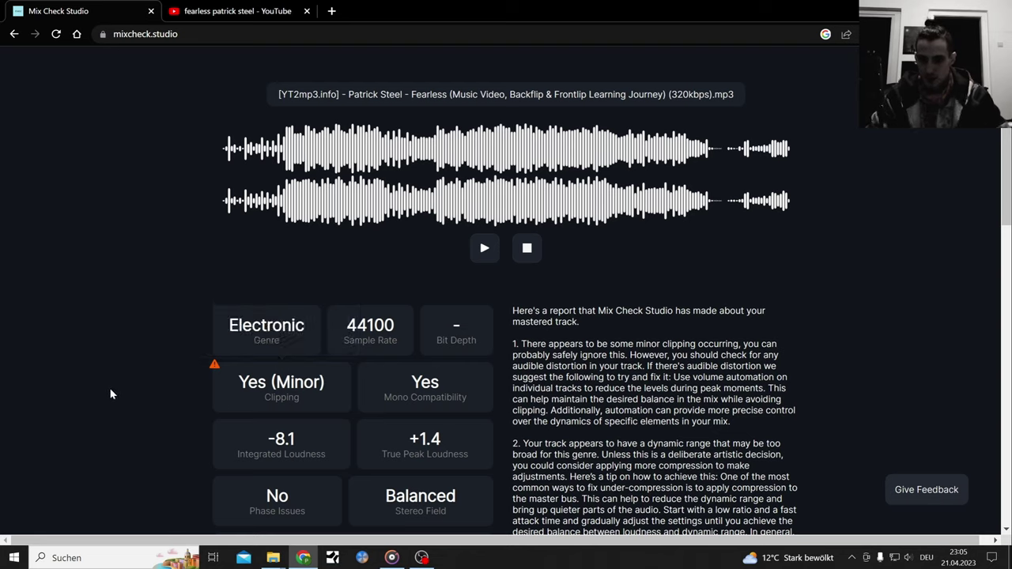
scroll(110, 394, "down", 3)
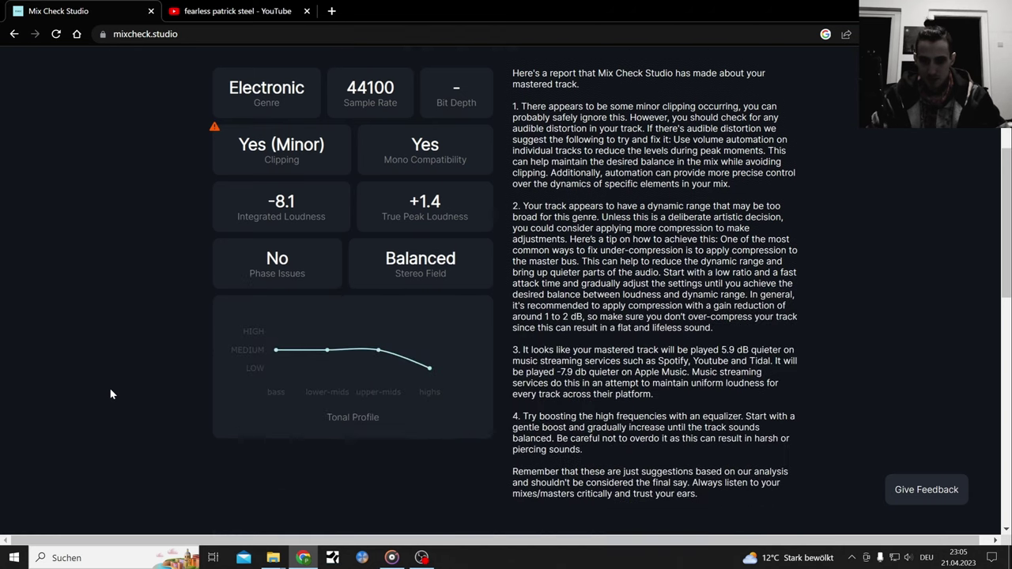
scroll(111, 394, "up", 2)
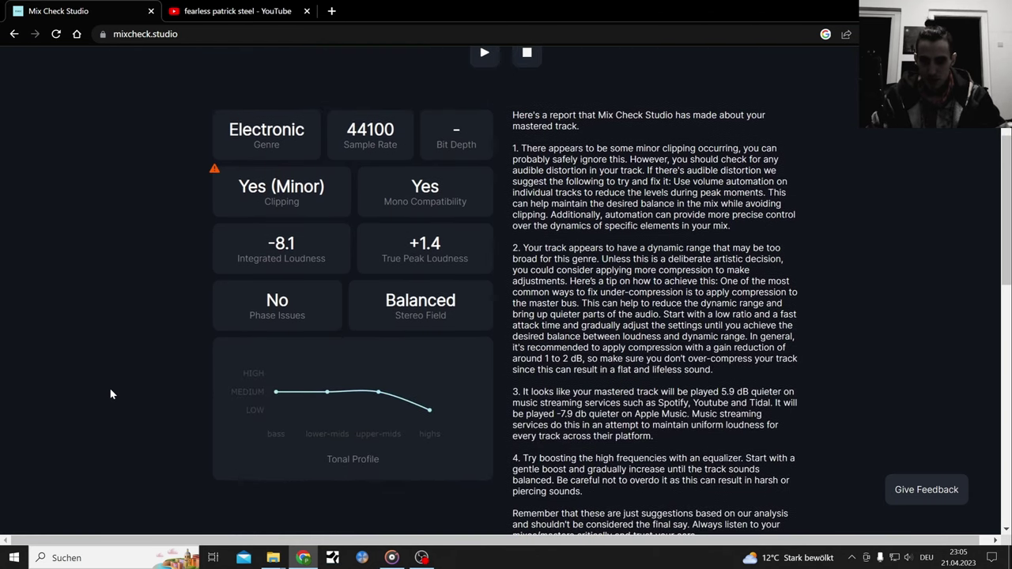
scroll(111, 394, "down", 1)
mouse_move(403, 271)
scroll(933, 348, "up", 3)
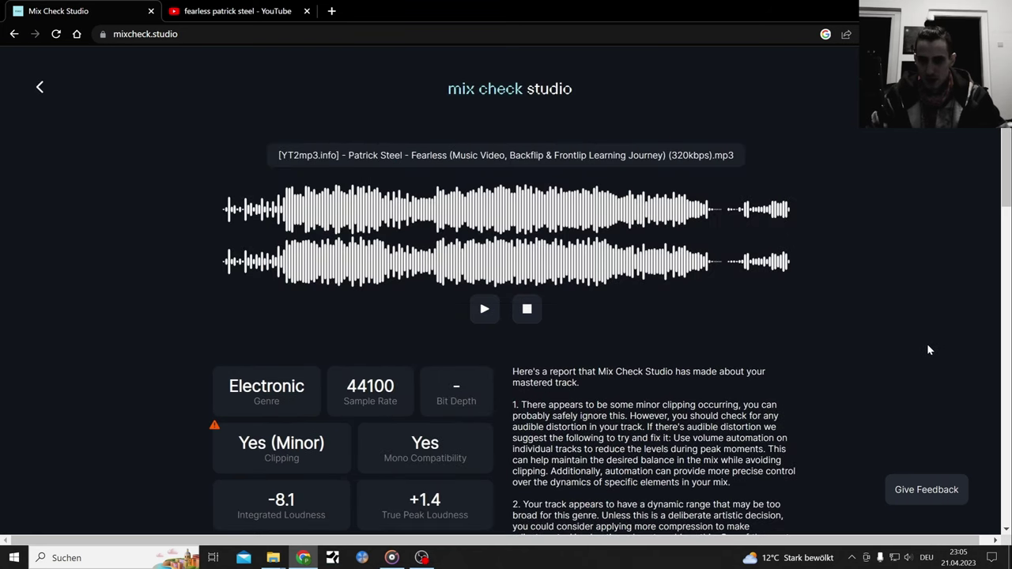
scroll(929, 350, "down", 2)
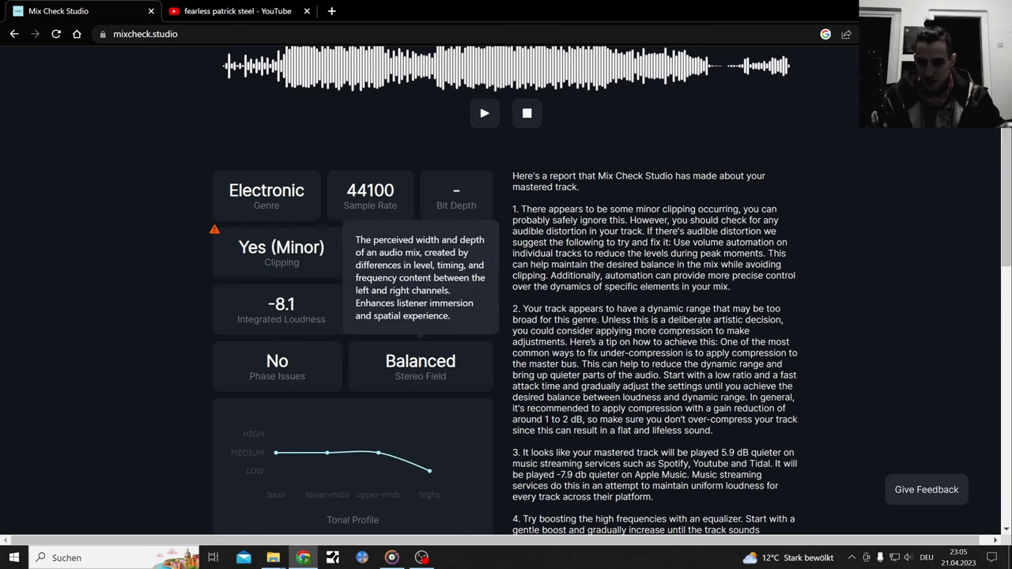
Open the plays folder on DATA (E:) from the start 20023 window and scroll to the comparison video
mouse_move(463, 446)
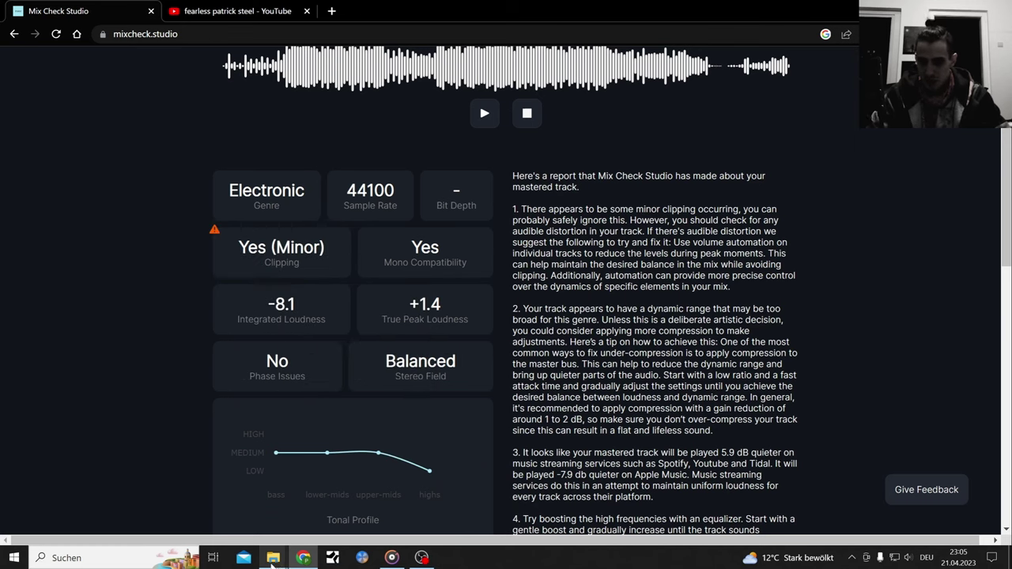
mouse_move(273, 560)
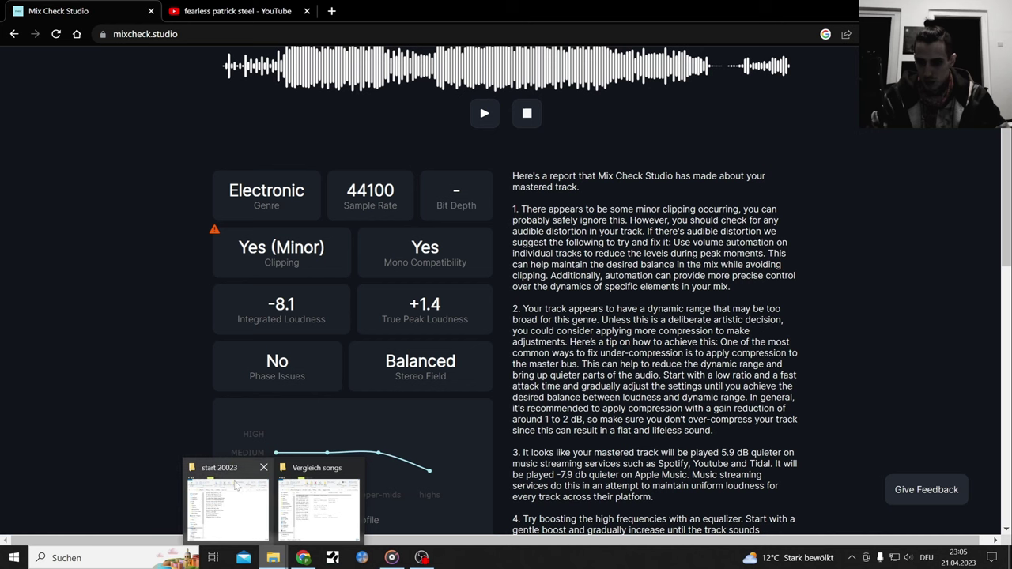
left_click(228, 474)
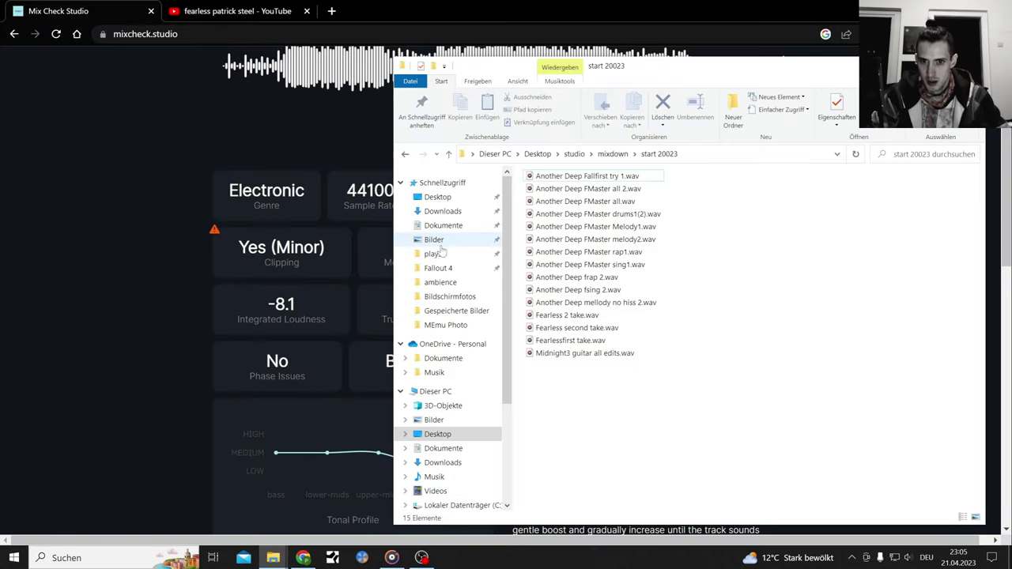
left_click(433, 253)
left_click_drag(981, 247, 979, 427)
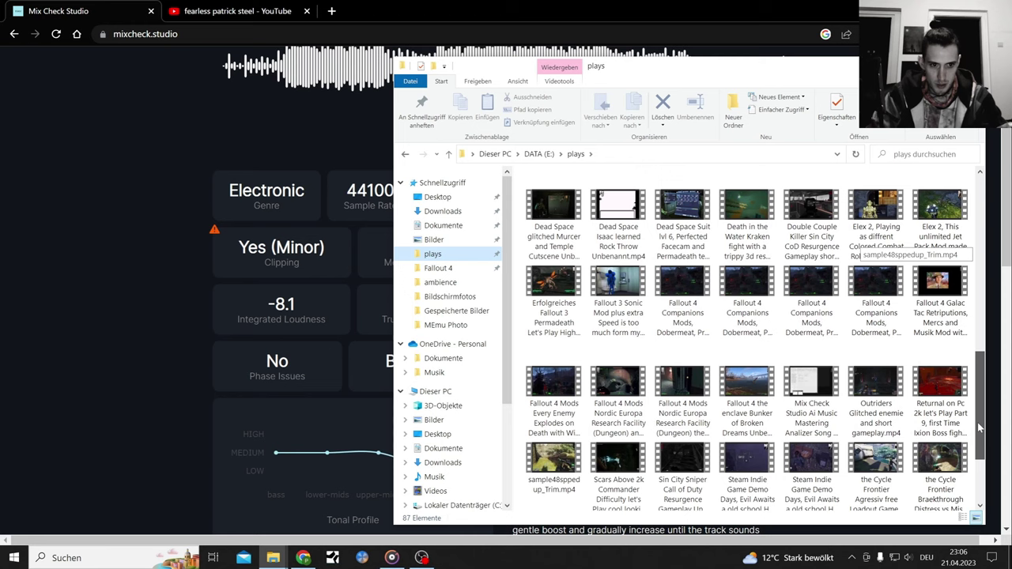
left_click_drag(979, 428, 987, 462)
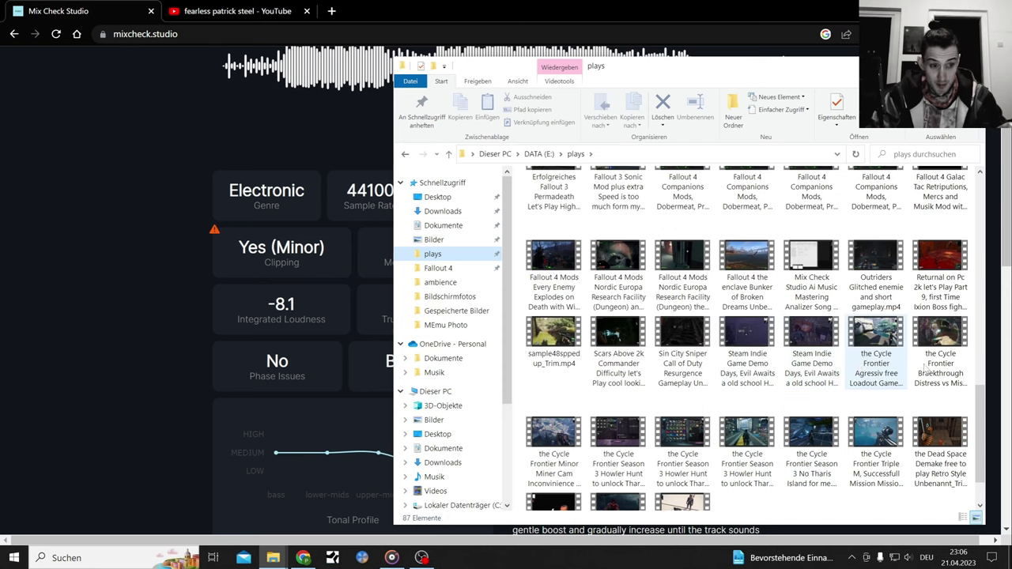
Play the Mix Check Studio recording muted, jumping to 00:04:19 and the Loudness Penalty processing at 00:08:28
left_click_drag(812, 261, 431, 241)
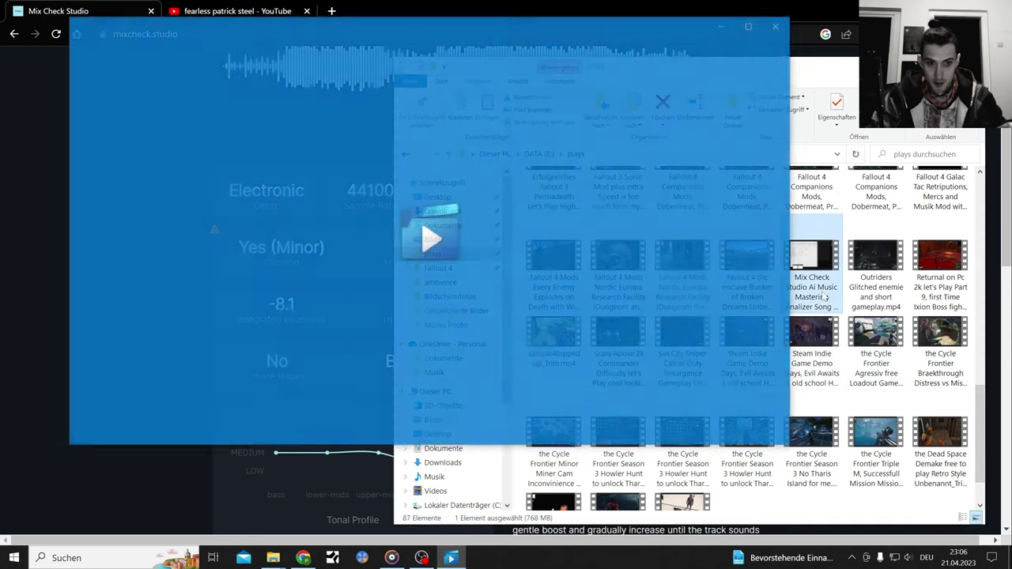
left_click(96, 423)
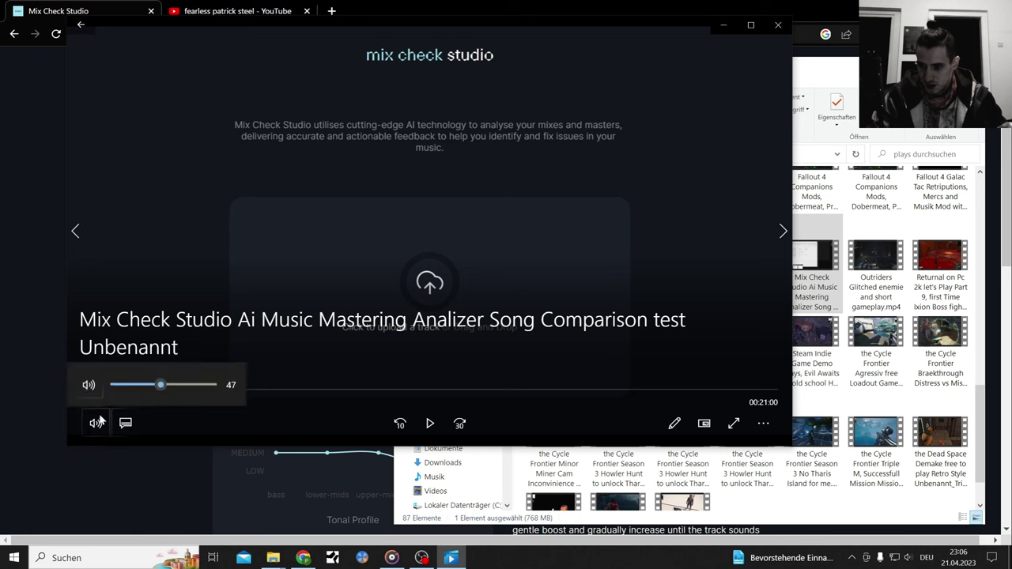
left_click(88, 384)
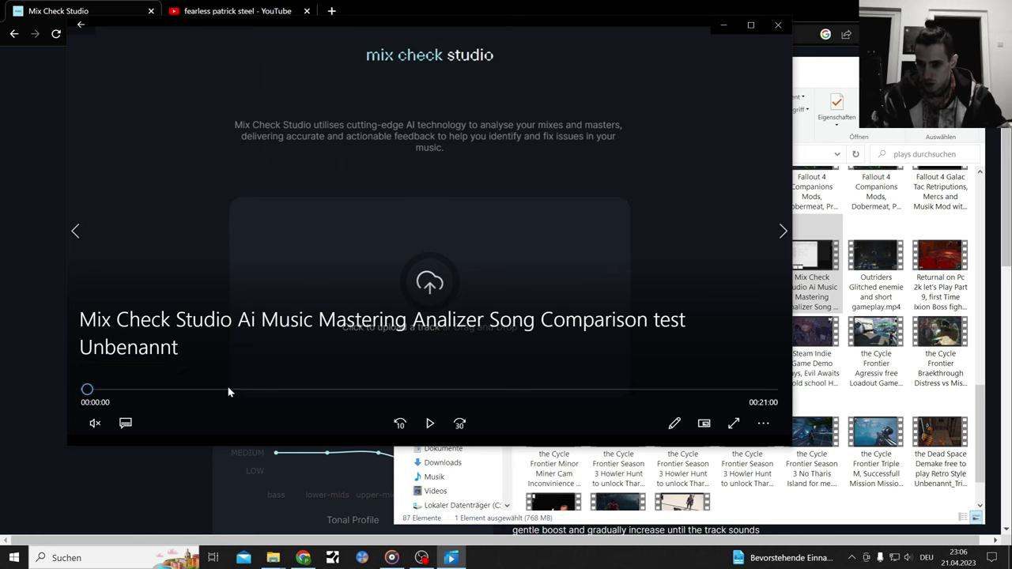
left_click(228, 390)
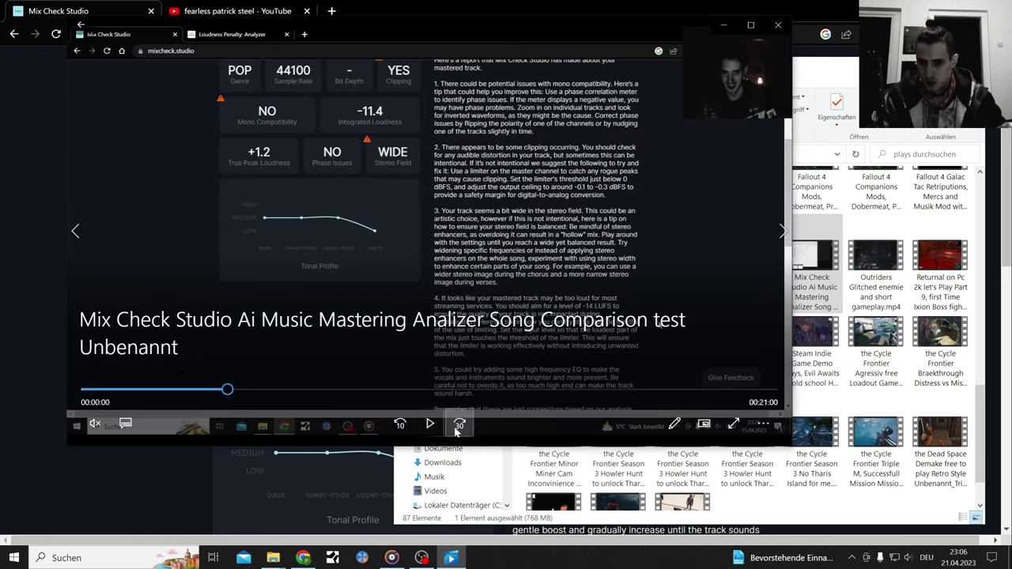
left_click(332, 390)
left_click(362, 390)
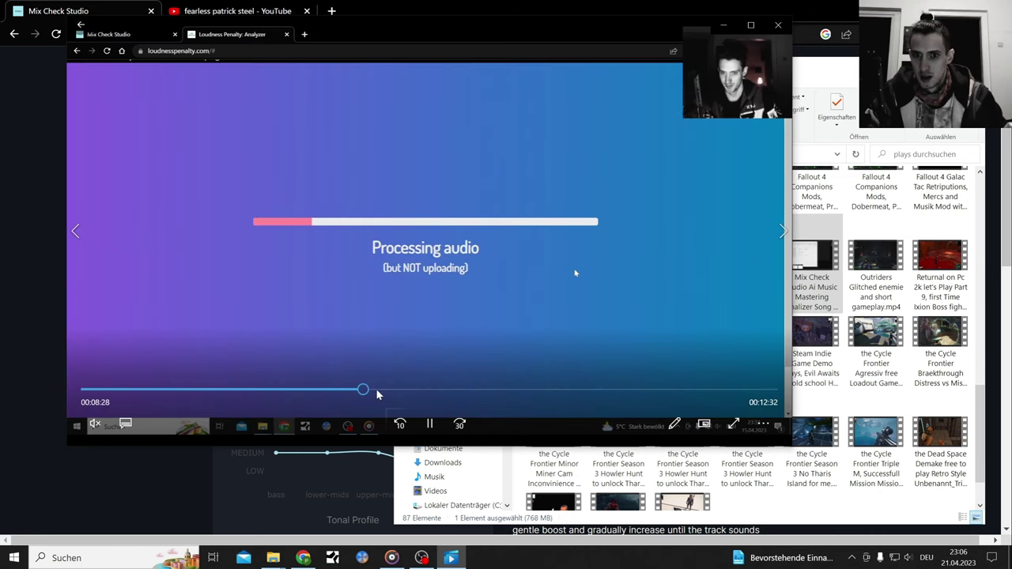
Skim the recording's reports at 00:09:21, 00:10:10, about 11:00, 00:12:13 and 00:15:09
left_click(392, 390)
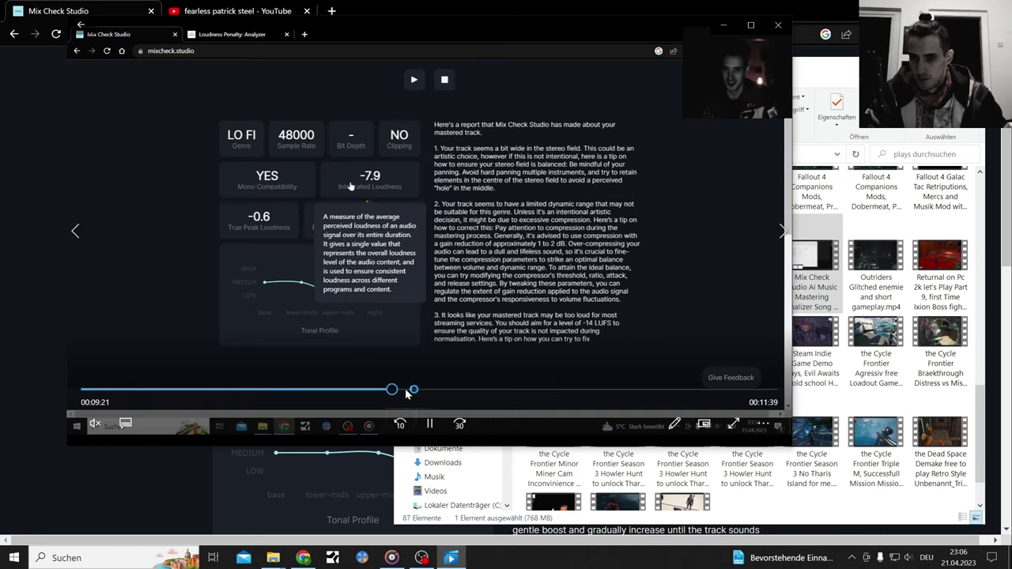
left_click(408, 390)
left_click(418, 390)
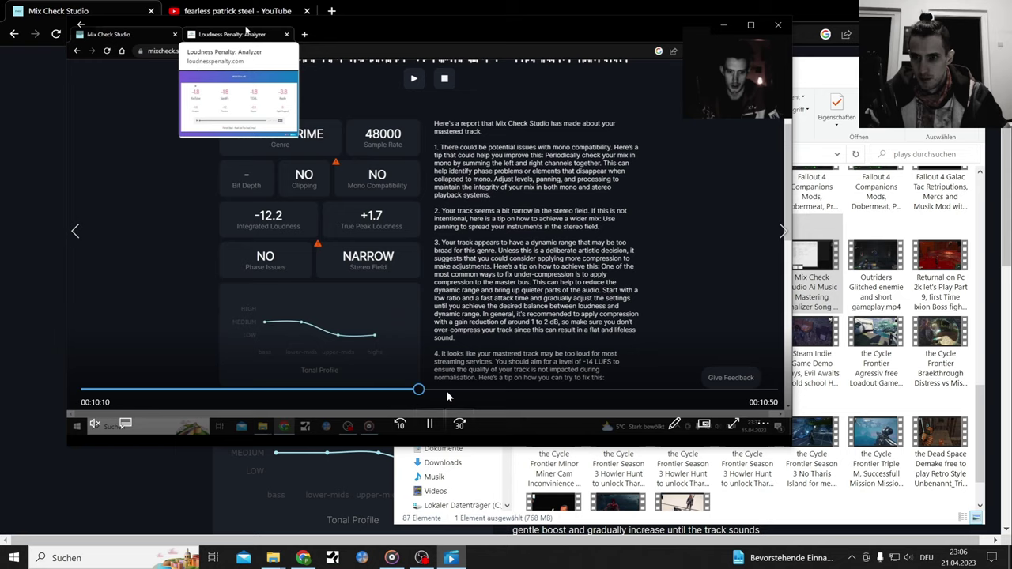
left_click(462, 390)
left_click(486, 390)
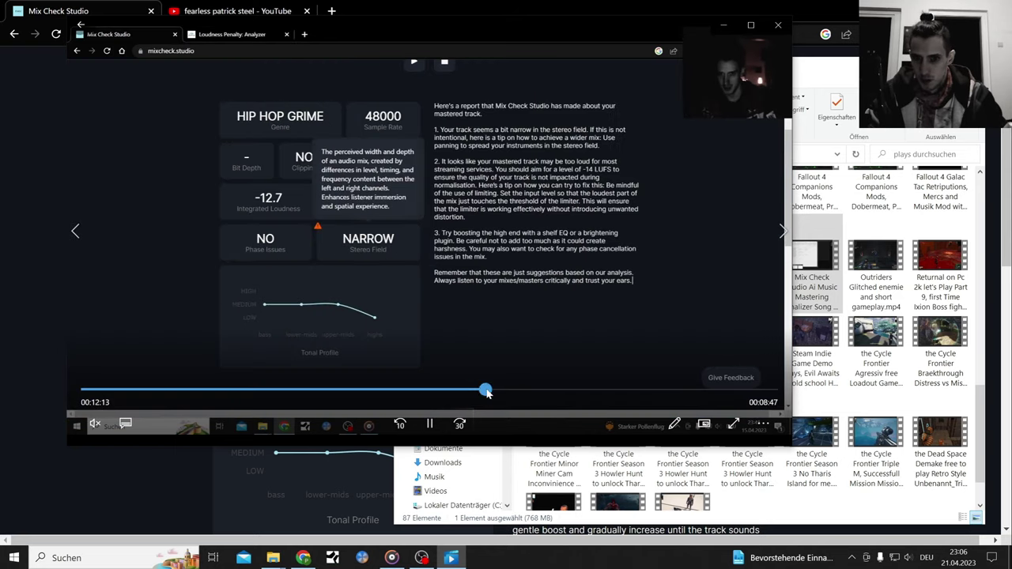
left_click(525, 390)
left_click(580, 390)
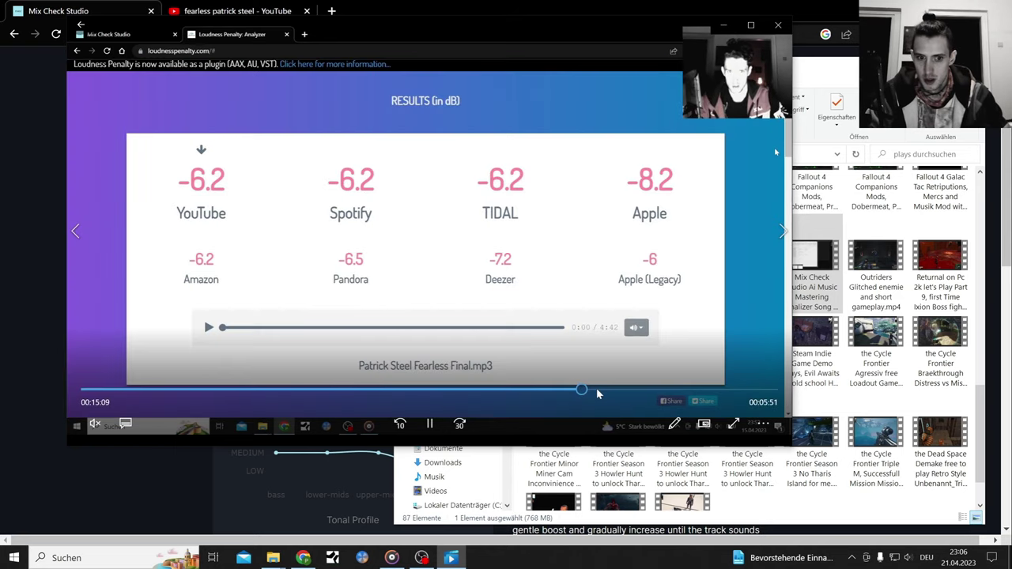
Pause on the Fearless Final report near 15:25, then maximize the player and resume playback
left_click(596, 390)
left_click(579, 390)
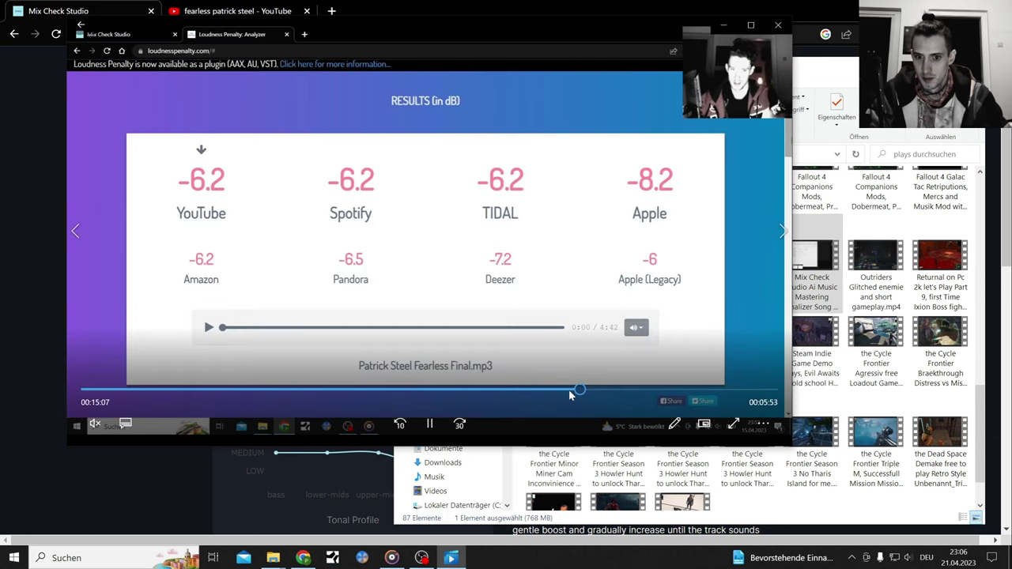
left_click(590, 390)
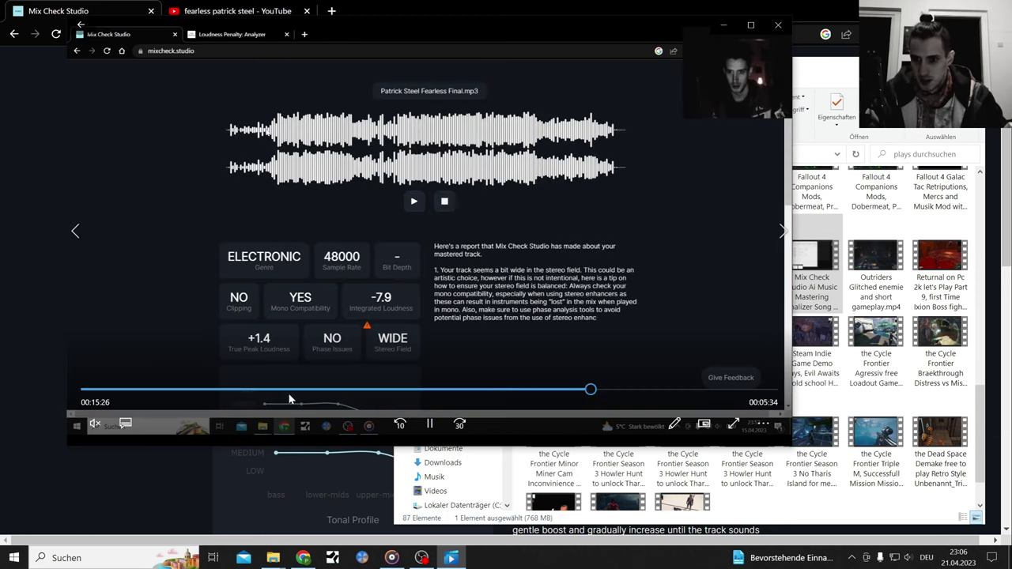
left_click(430, 424)
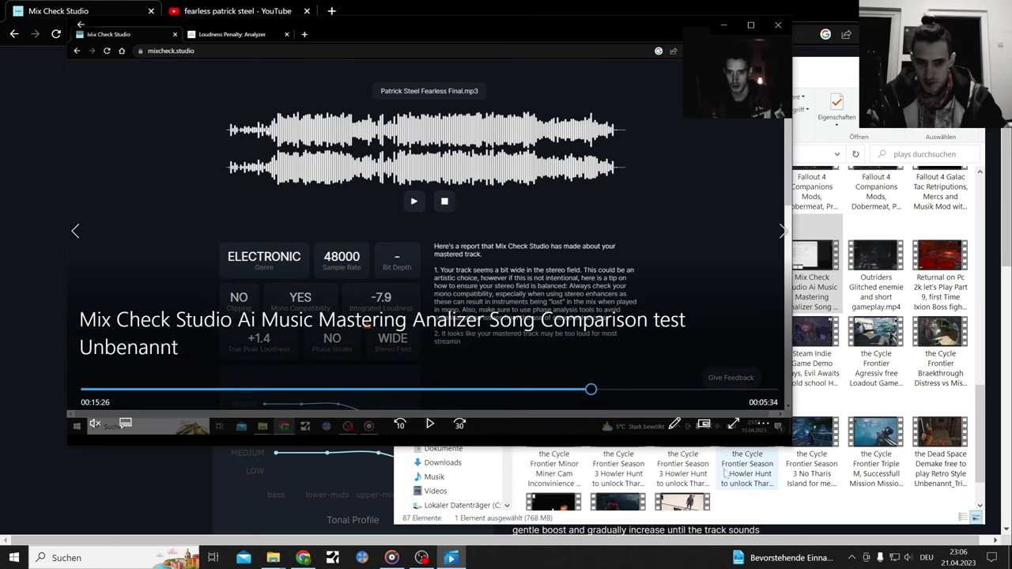
left_click(751, 25)
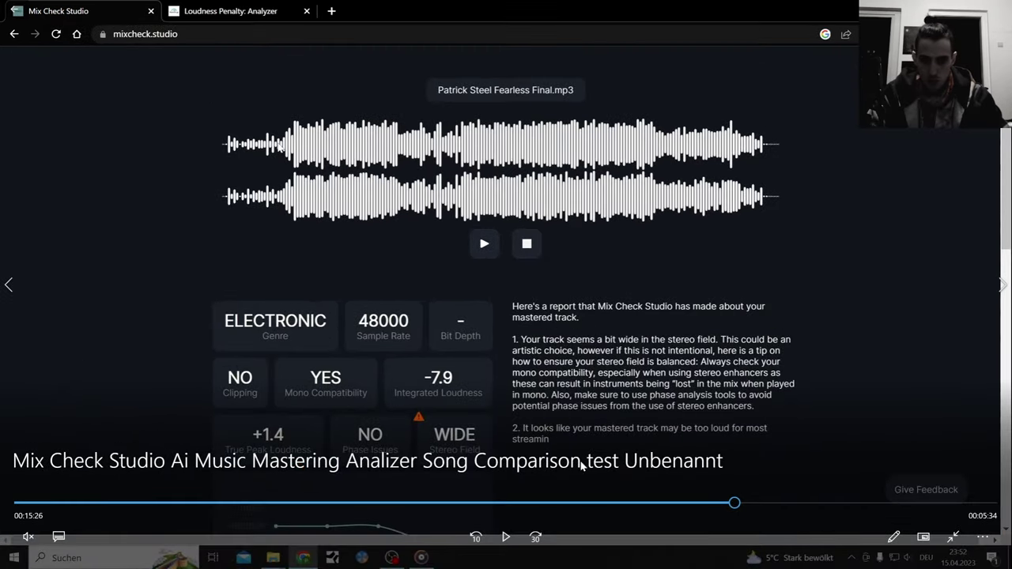
left_click(504, 541)
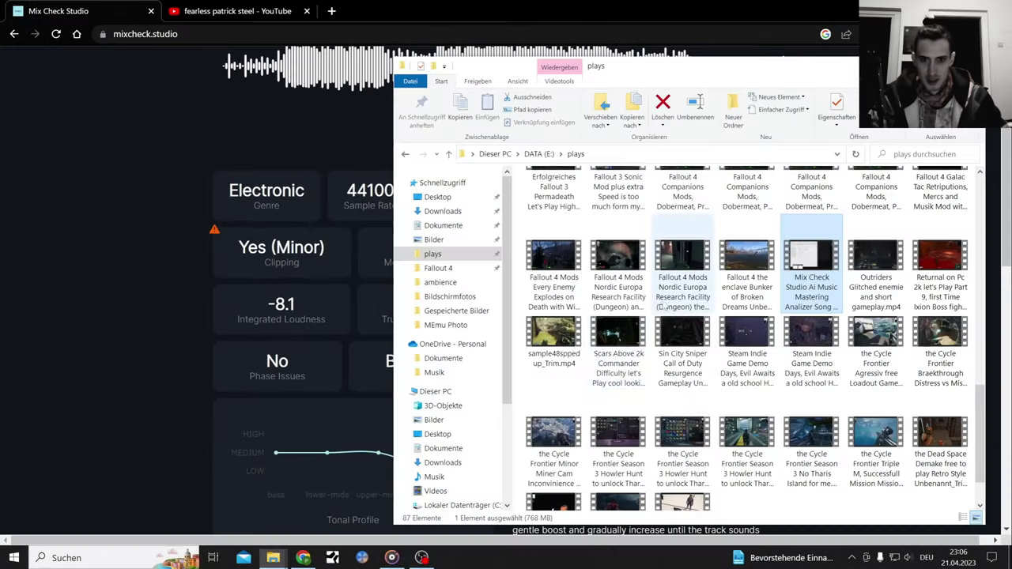
Scroll through the Fearless mp3 report: waveform, Electronic genre, -8.1 integrated loudness, +1.4 true peak
left_click(109, 190)
mouse_move(441, 383)
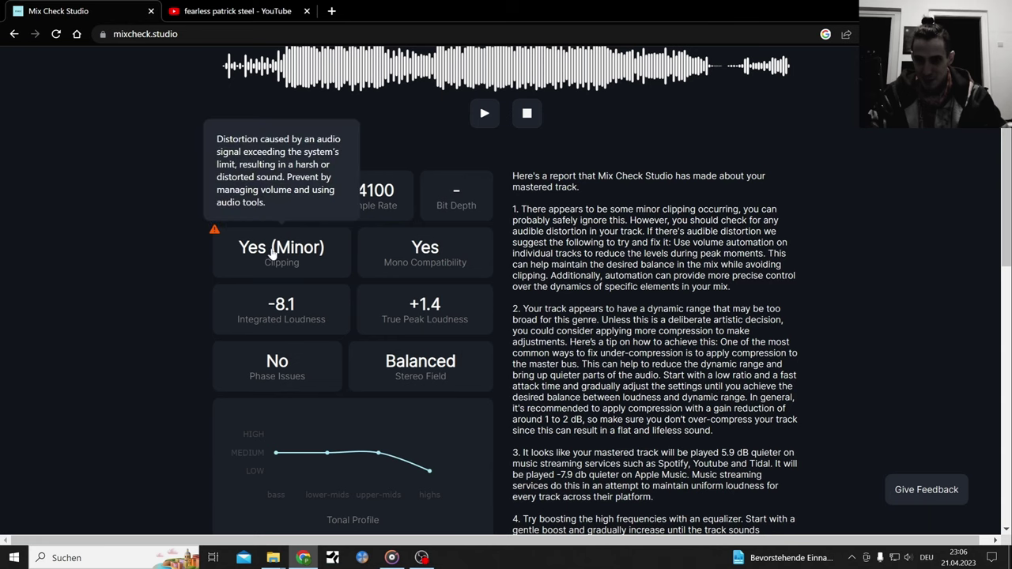
scroll(55, 322, "down", 2)
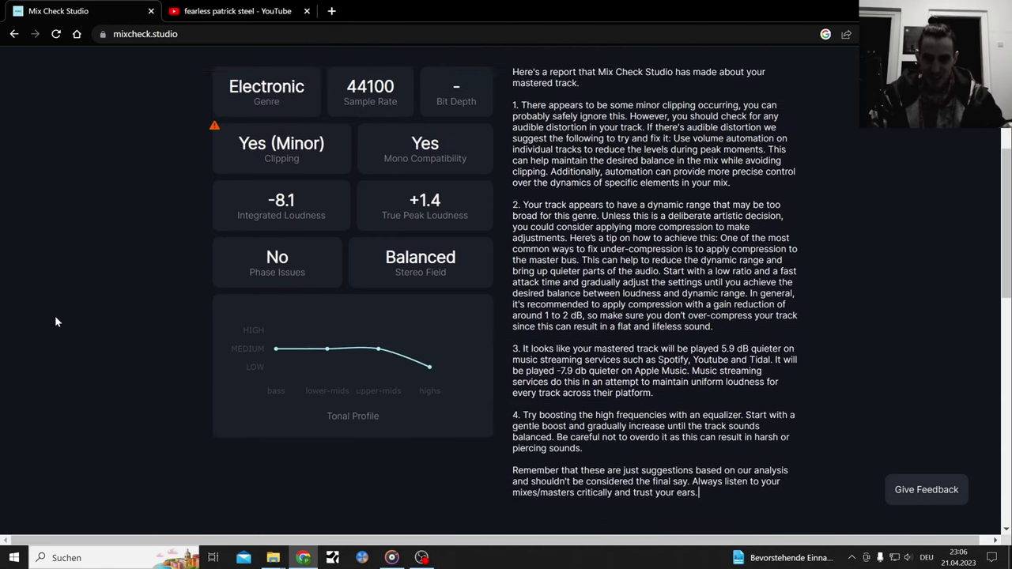
scroll(55, 321, "up", 2)
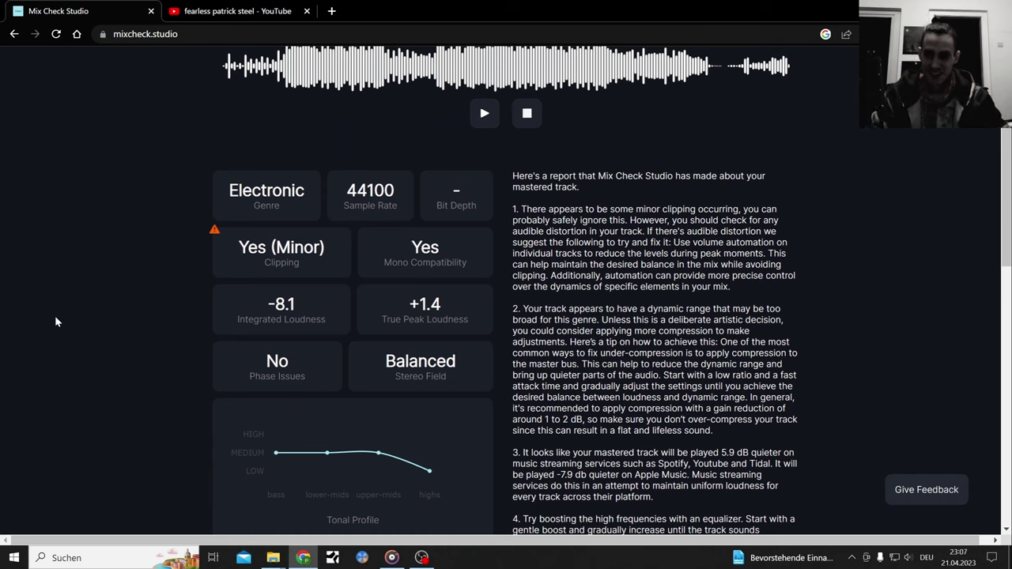
scroll(93, 315, "down", 1)
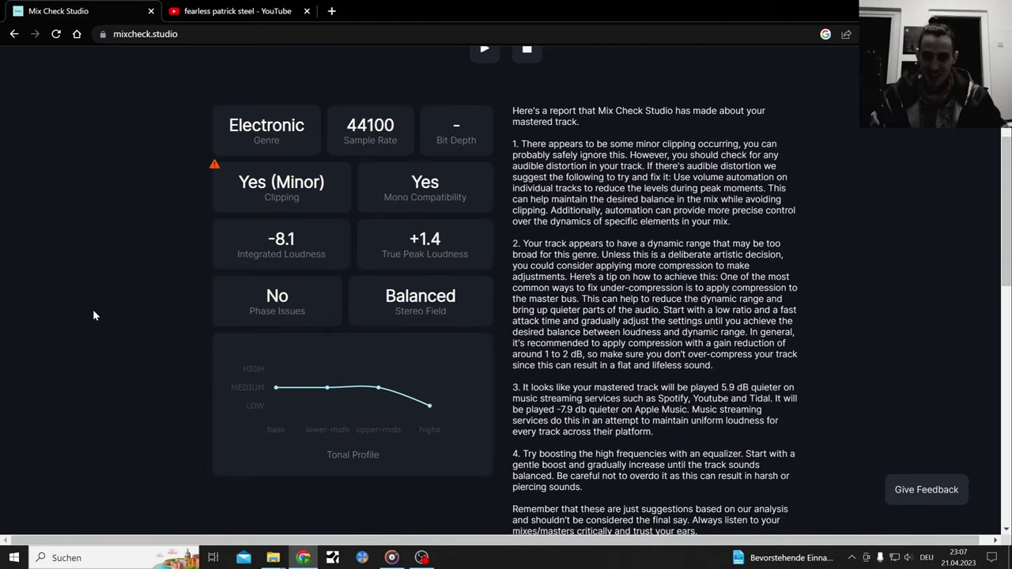
scroll(93, 315, "up", 2)
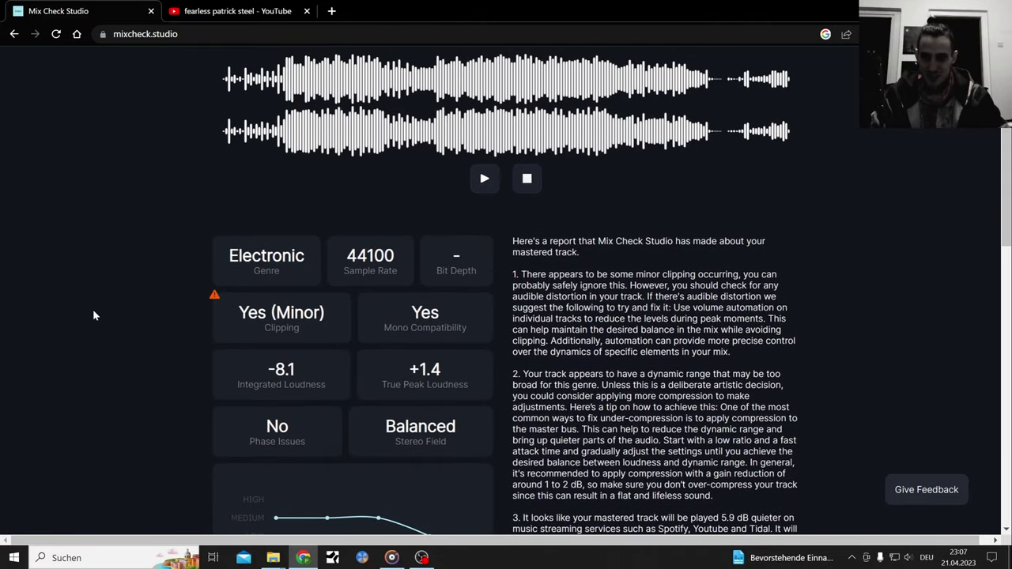
scroll(92, 315, "up", 2)
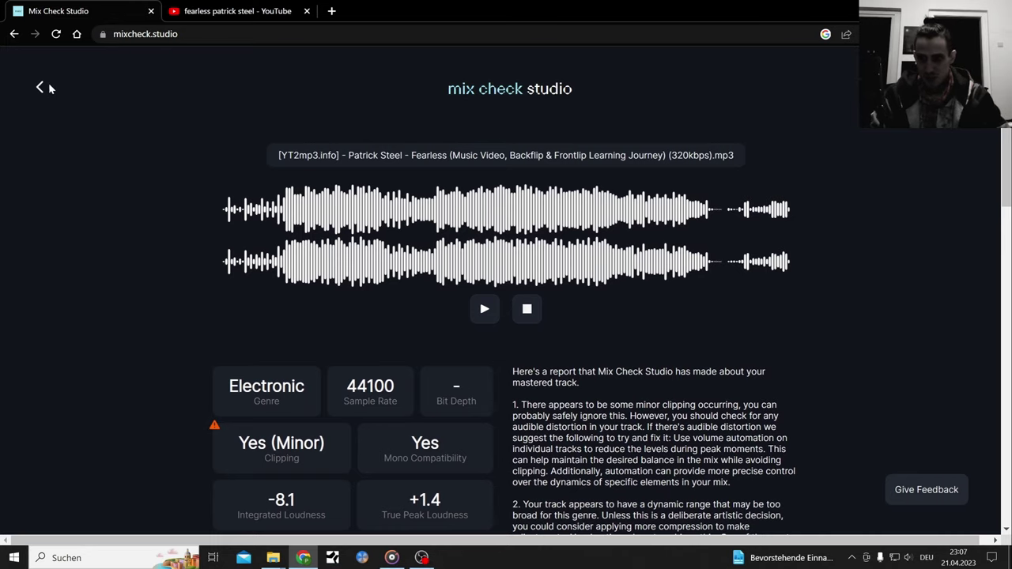
Go back to the upload page and drag Fearless 2 take.wav from the start 20023 folder onto it
left_click(37, 88)
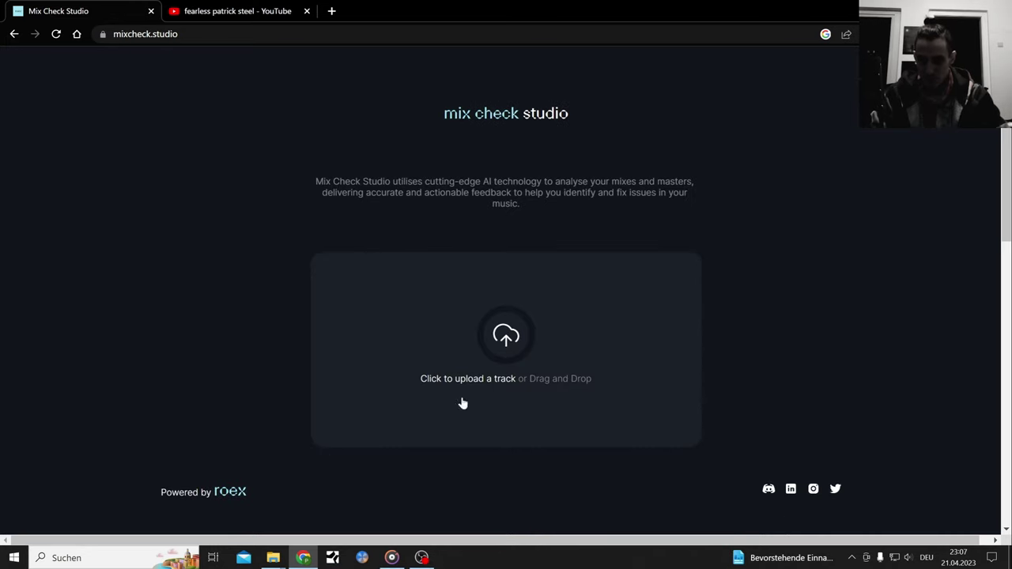
mouse_move(273, 558)
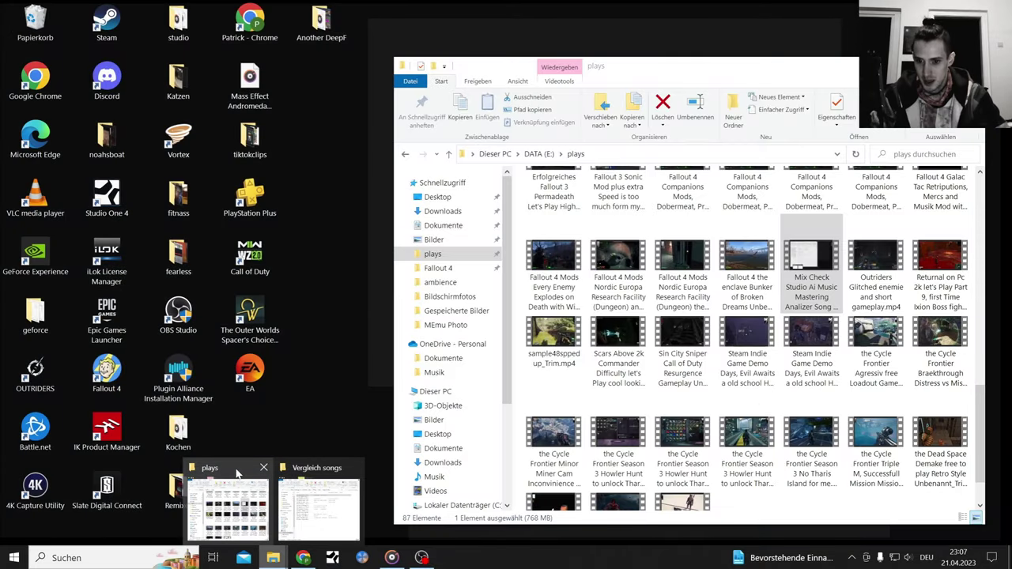
left_click(239, 474)
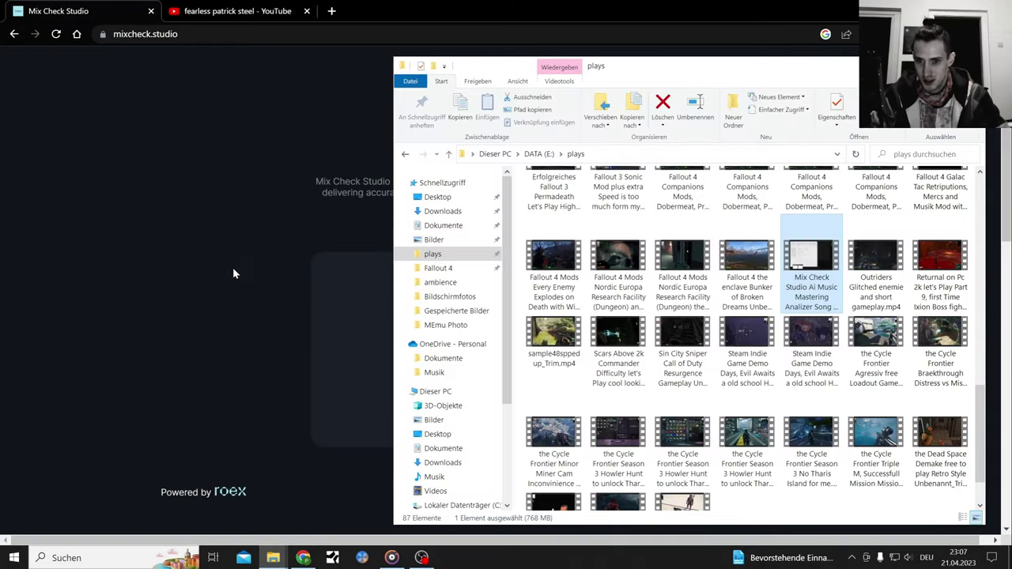
left_click(405, 154)
left_click(405, 154)
left_click(423, 154)
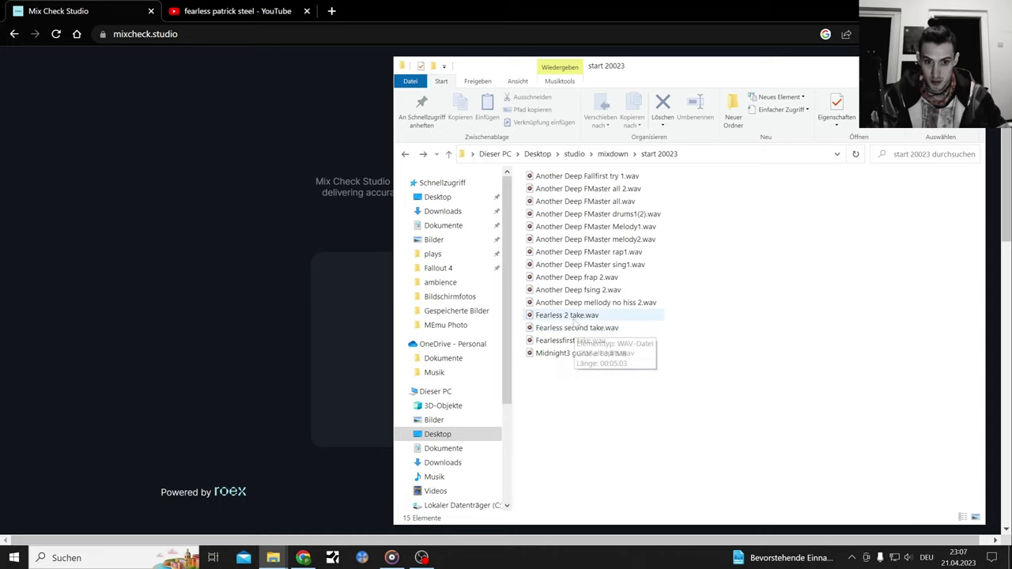
left_click_drag(567, 315, 363, 348)
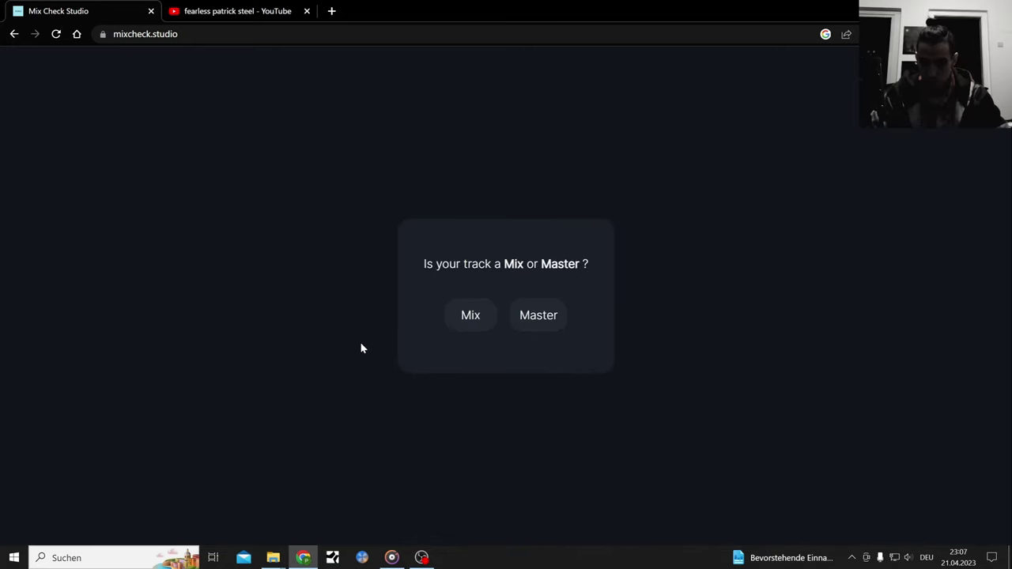
Submit Fearless 2 take.wav as a Mix with a selected genre to start its analysis
left_click(491, 310)
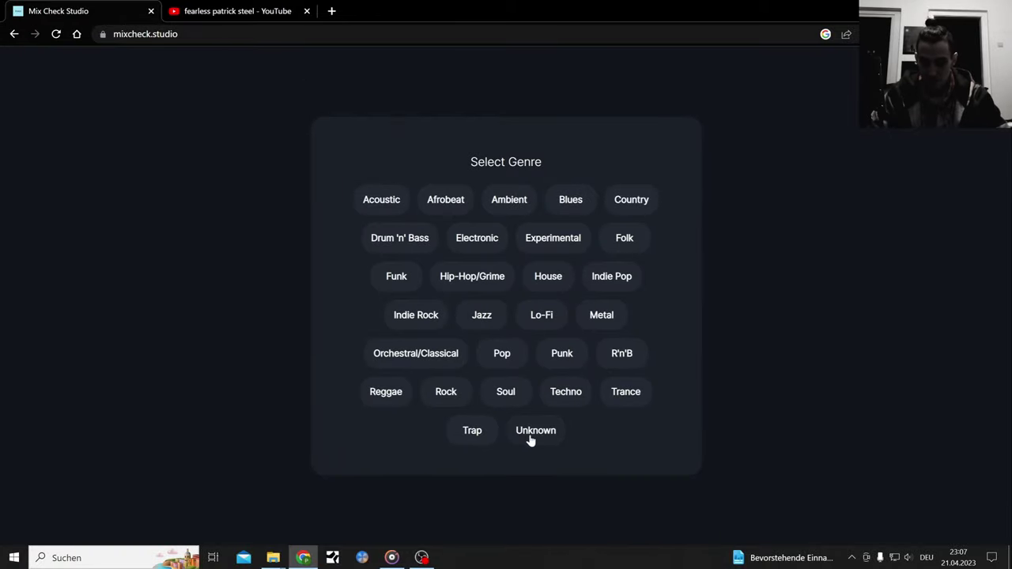
left_click(534, 431)
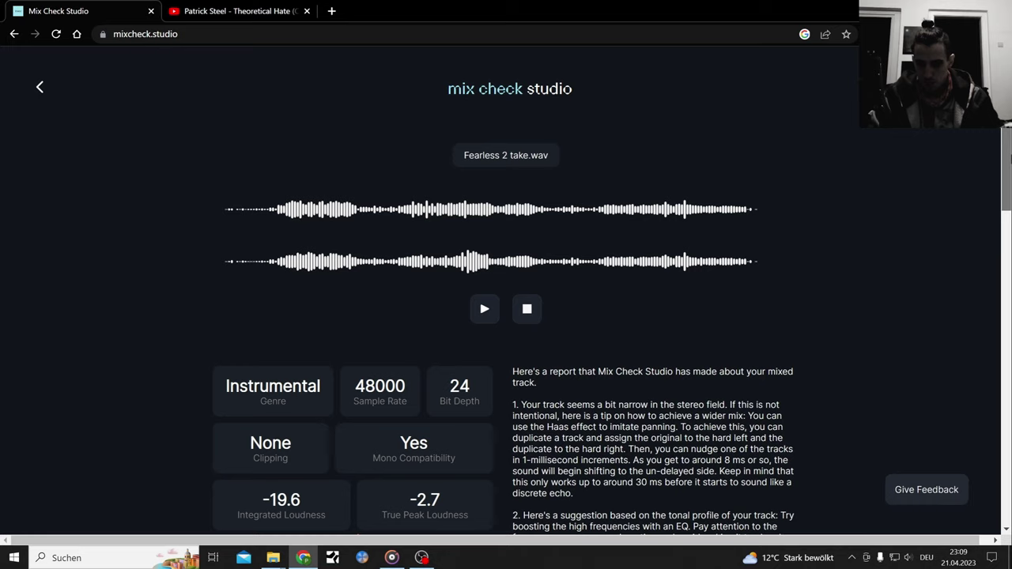
scroll(506, 293, "down", 1)
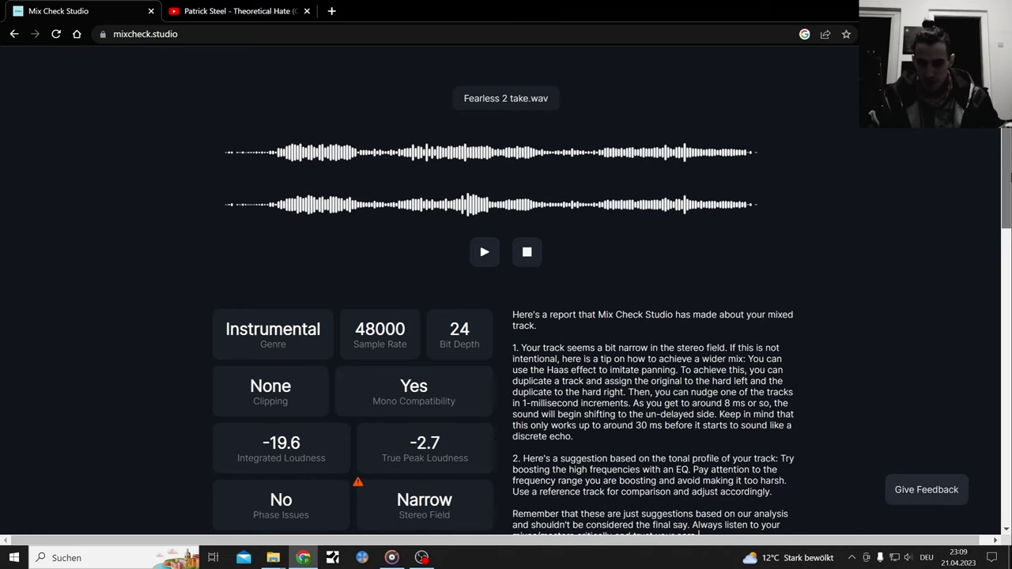
scroll(963, 229, "down", 2)
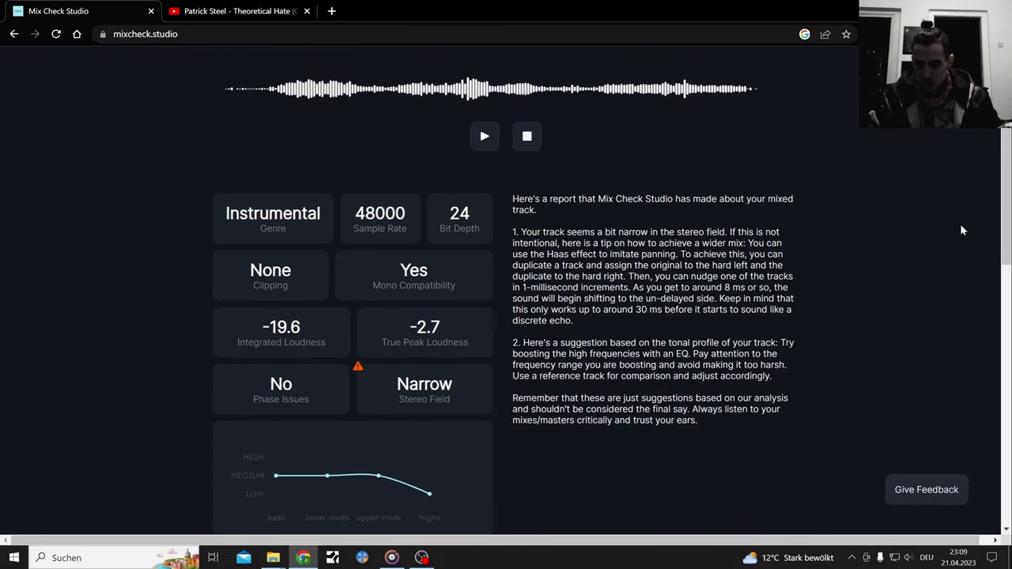
mouse_move(294, 299)
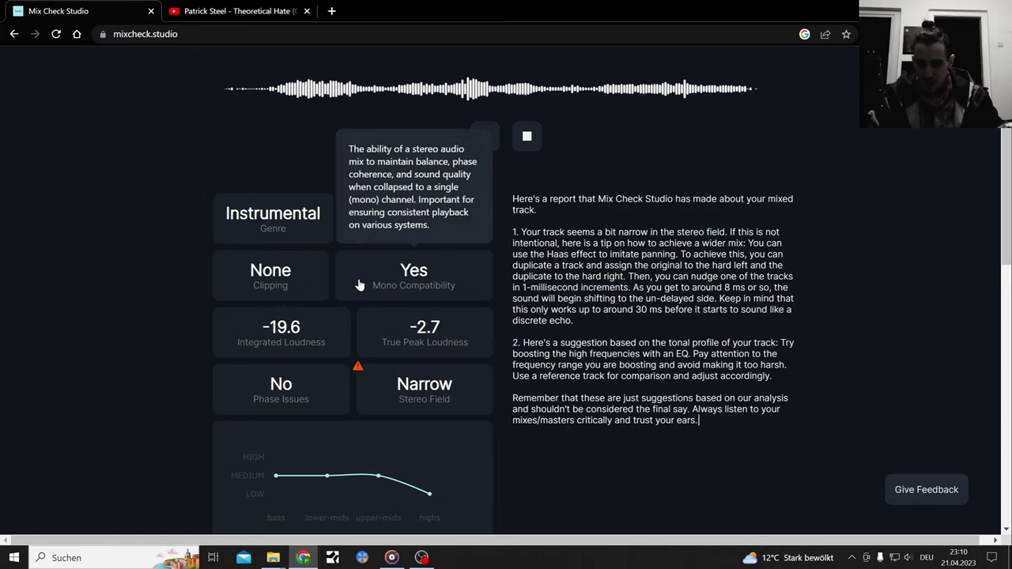
mouse_move(321, 327)
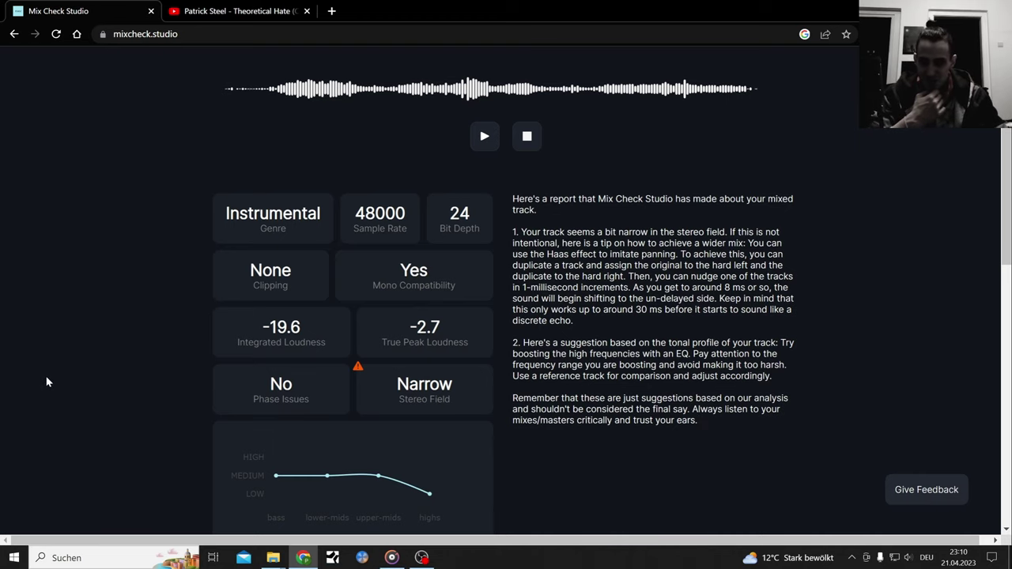
scroll(46, 382, "down", 2)
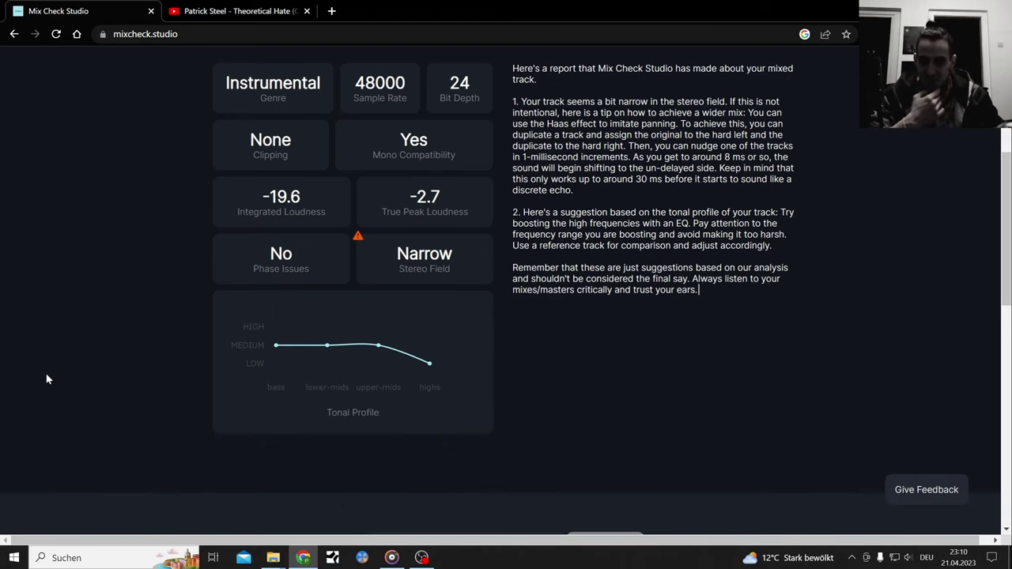
scroll(46, 379, "up", 2)
scroll(47, 380, "up", 2)
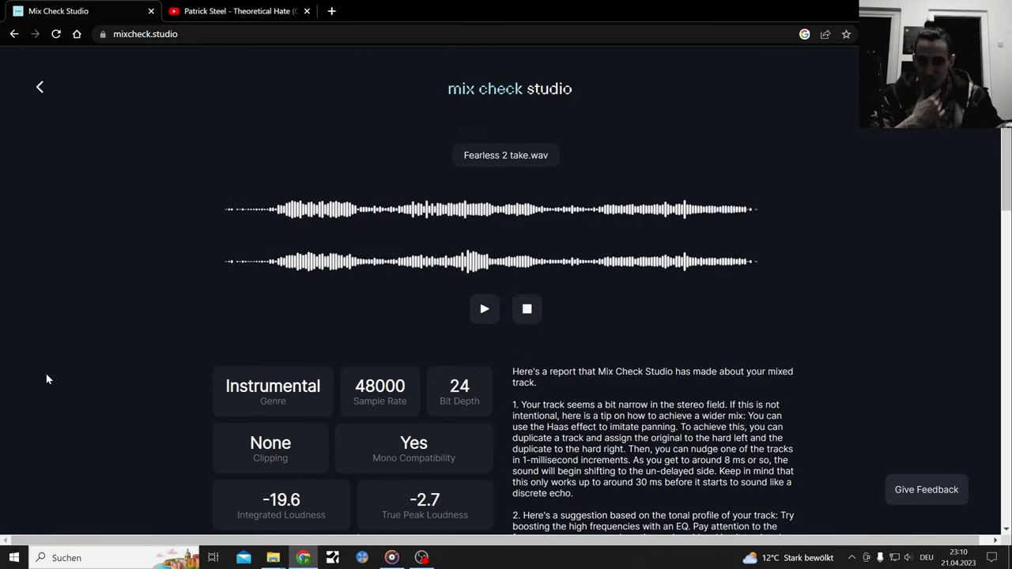
scroll(47, 379, "down", 1)
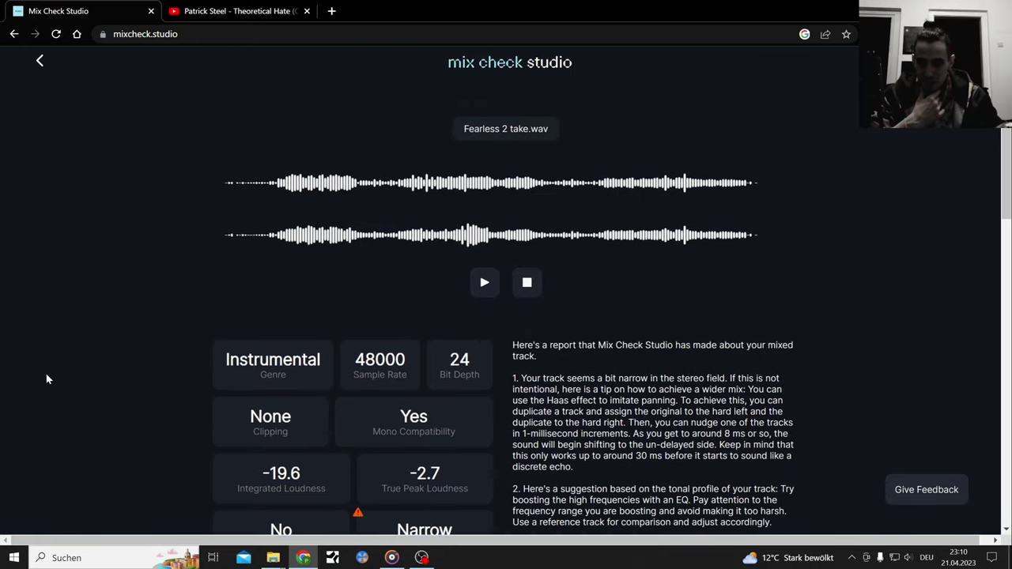
scroll(46, 379, "down", 1)
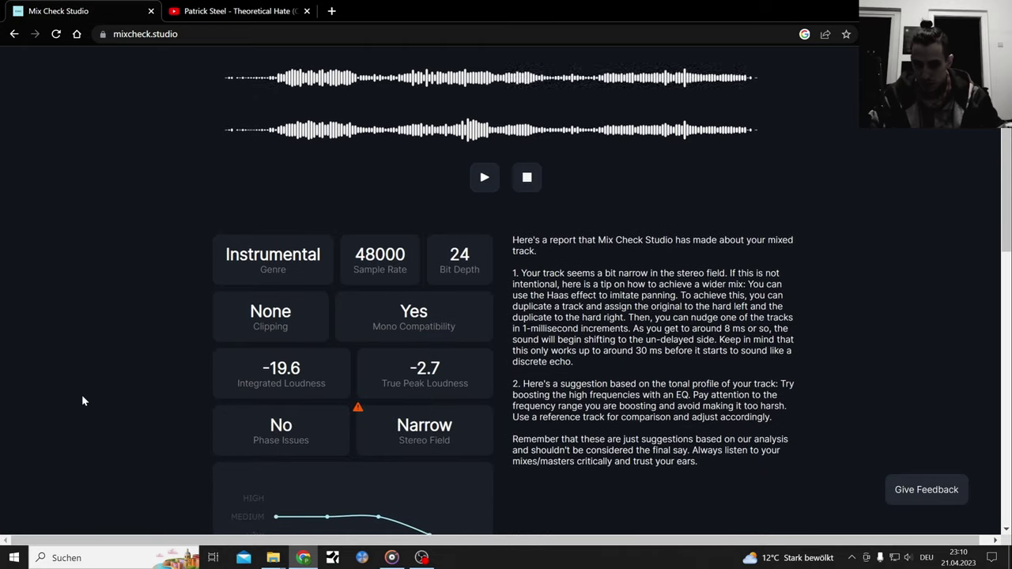
scroll(82, 401, "down", 1)
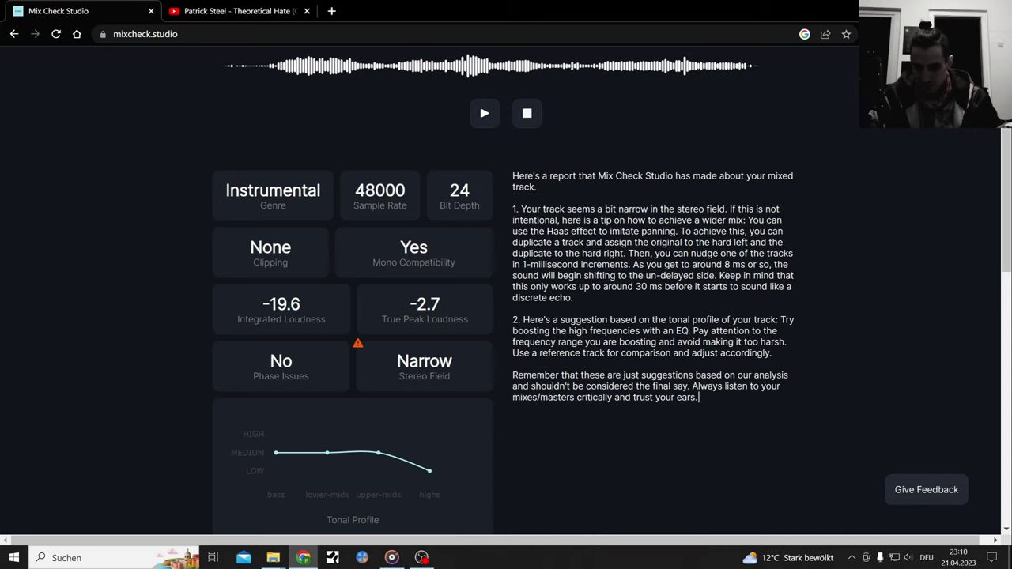
mouse_move(272, 557)
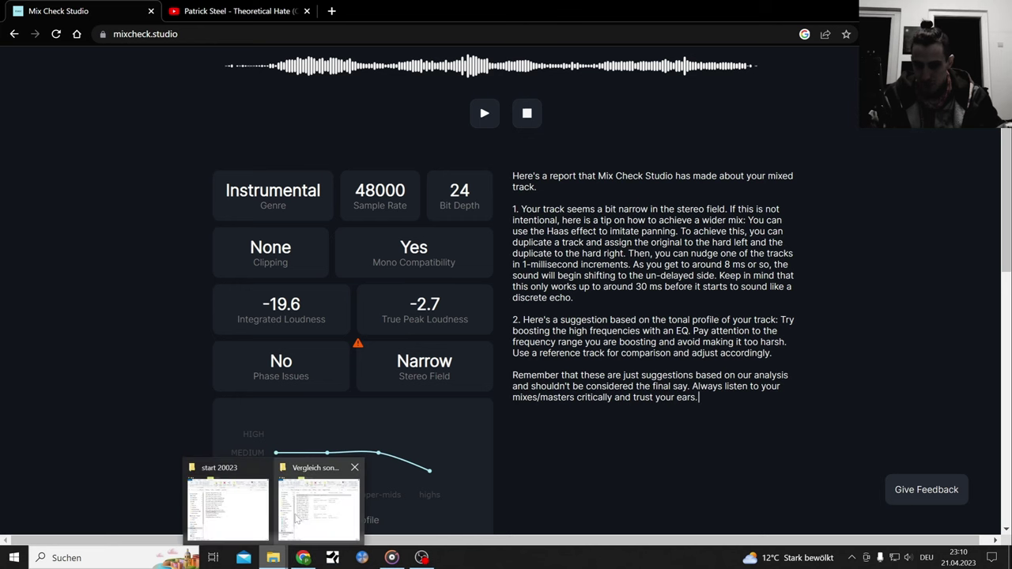
Bring the start 20023 folder window forward and go back to the plays folder on DATA (E:)
left_click(228, 506)
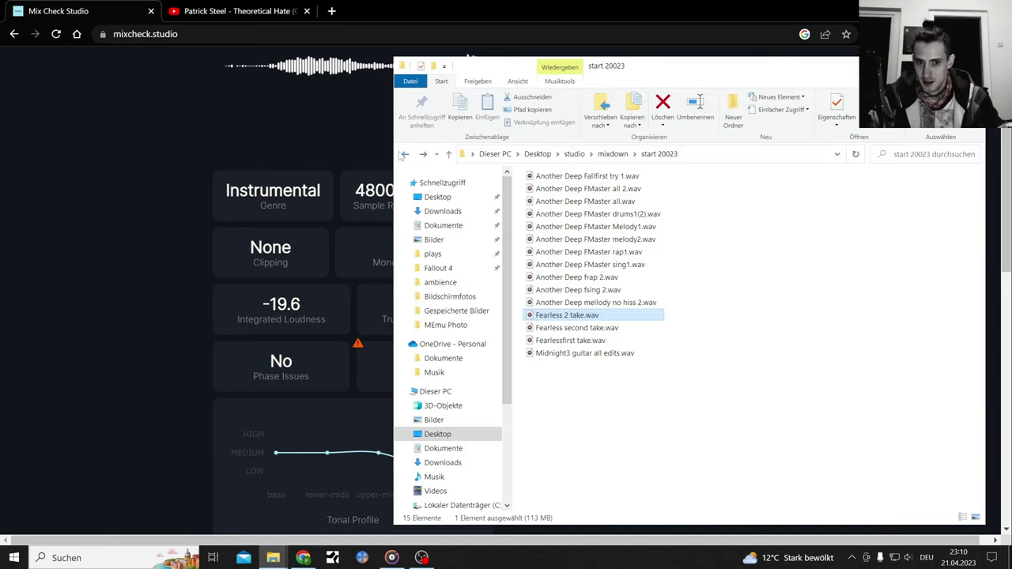
left_click(405, 154)
left_click(405, 154)
left_click(405, 154)
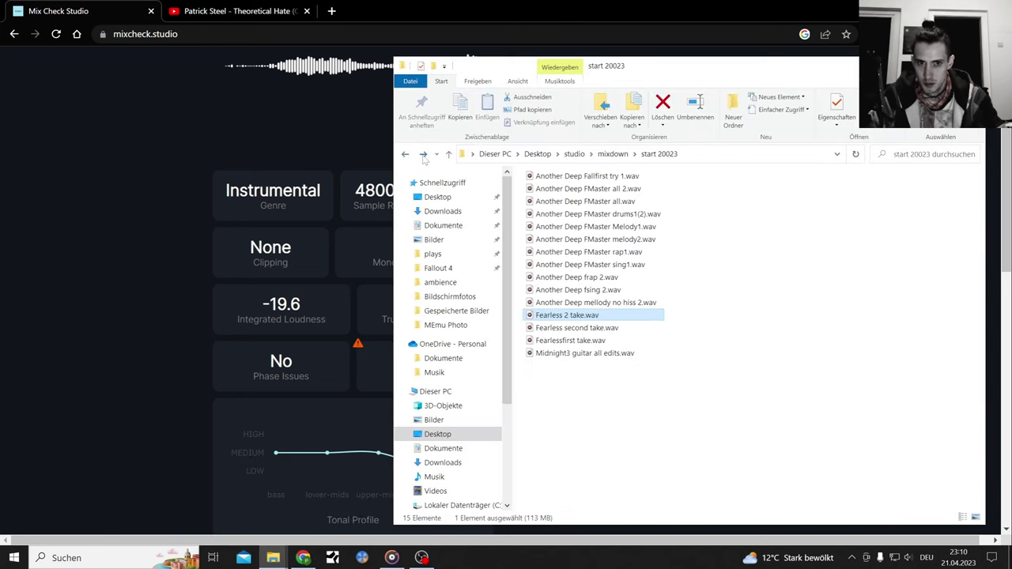
left_click(405, 155)
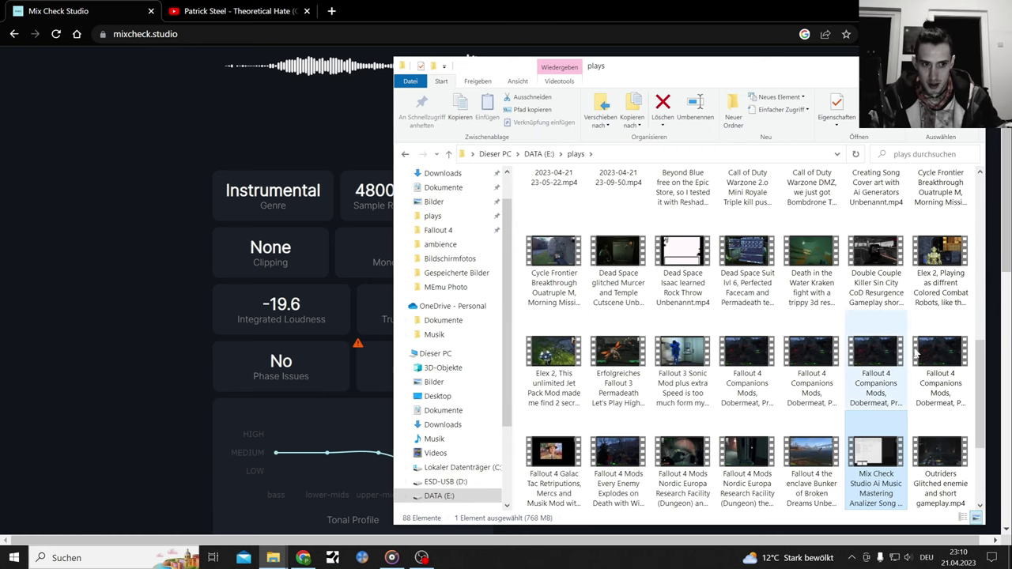
scroll(983, 382, "up", 2)
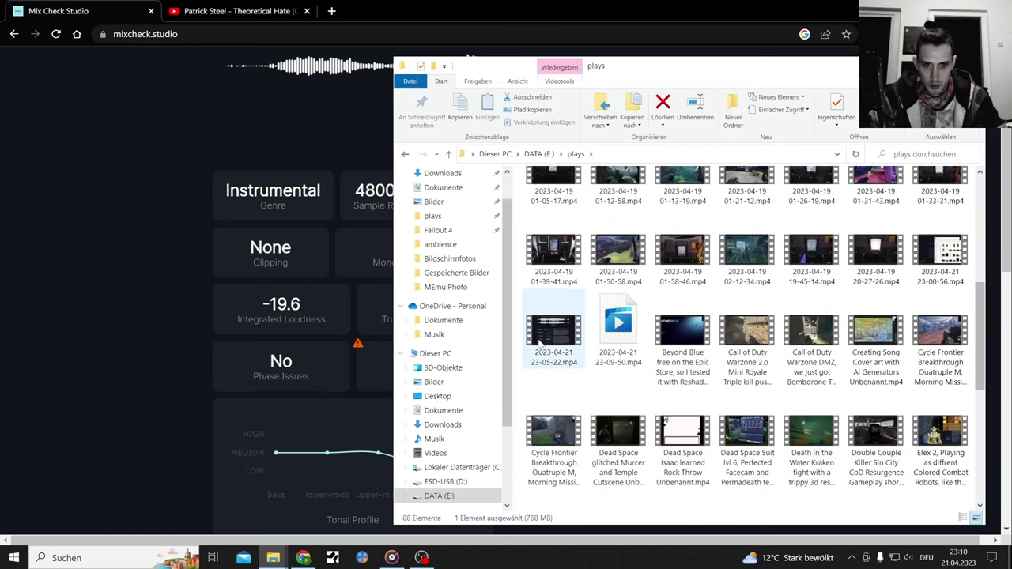
left_click(544, 342)
double_click(544, 341)
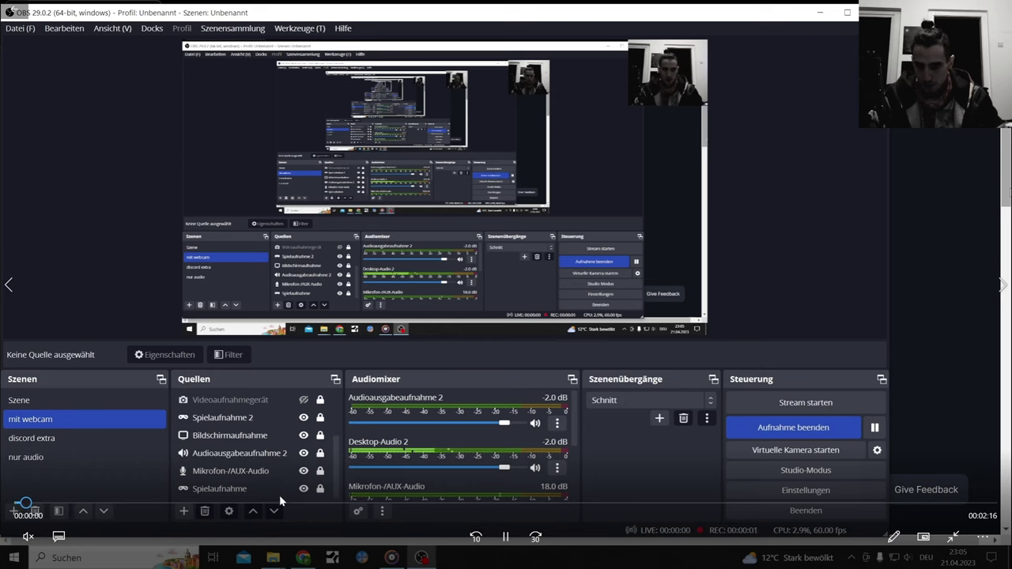
Seek the recording ahead to the mastered-track report and pause it at 01:34
left_click(279, 496)
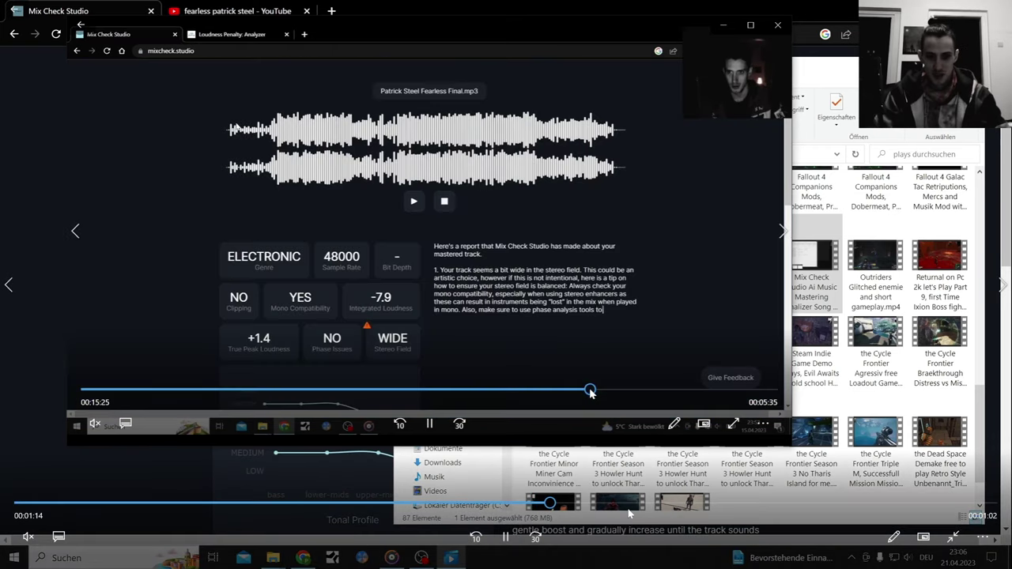
left_click(670, 507)
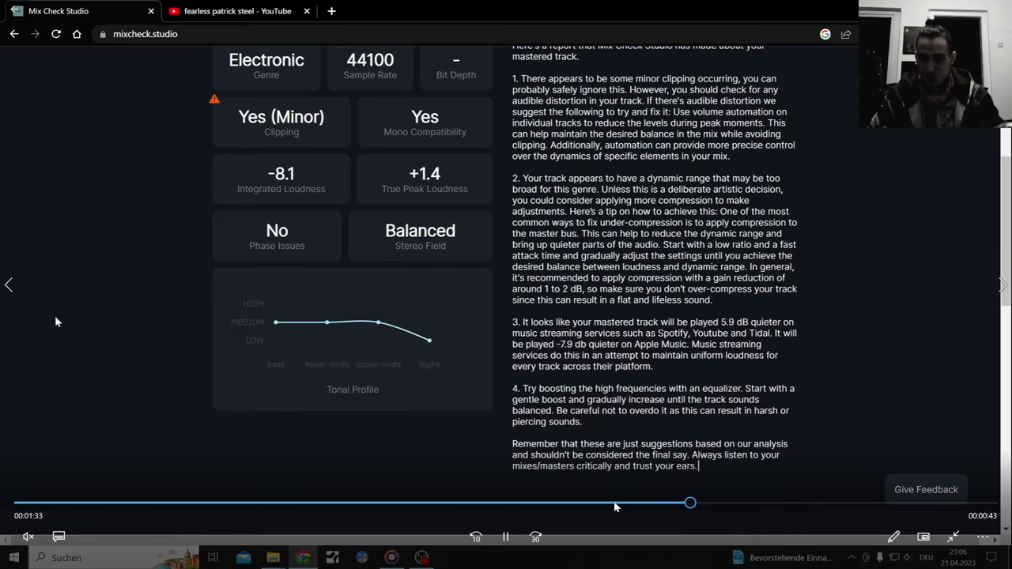
left_click(505, 537)
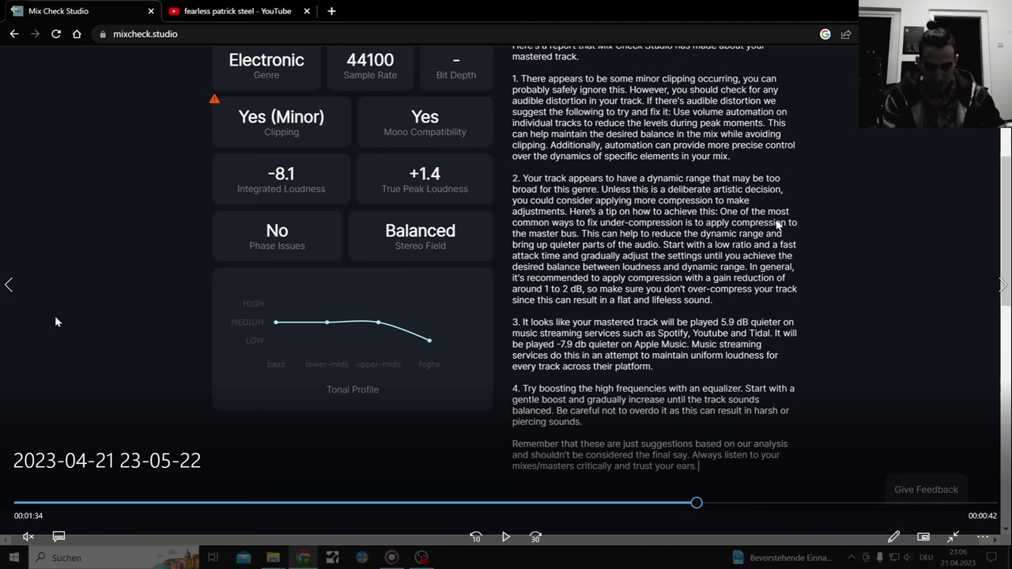
key("super")
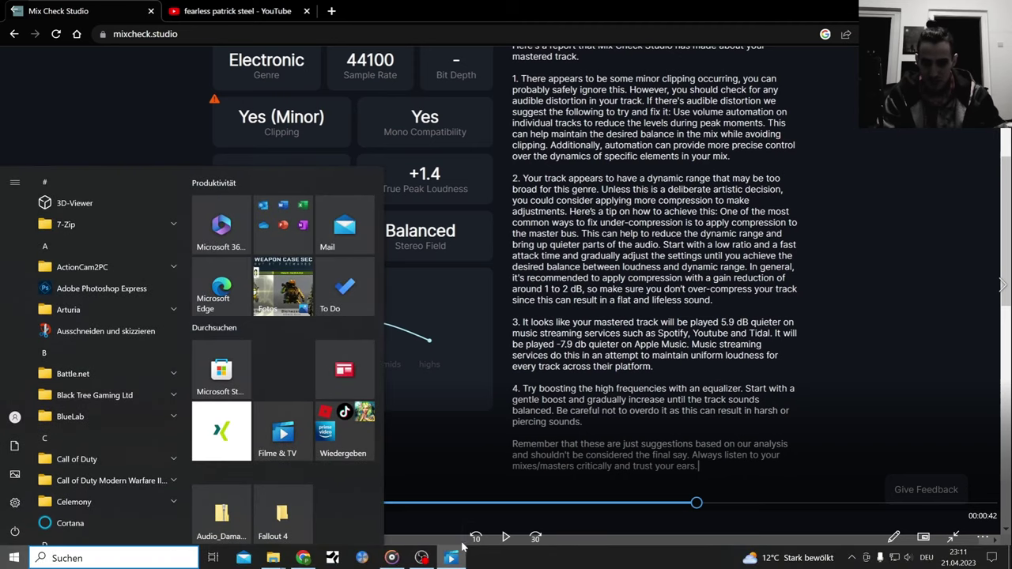
Close the video player and return to the Fearless 2 take.wav report showing -19.6 integrated loudness
right_click(452, 558)
left_click(445, 531)
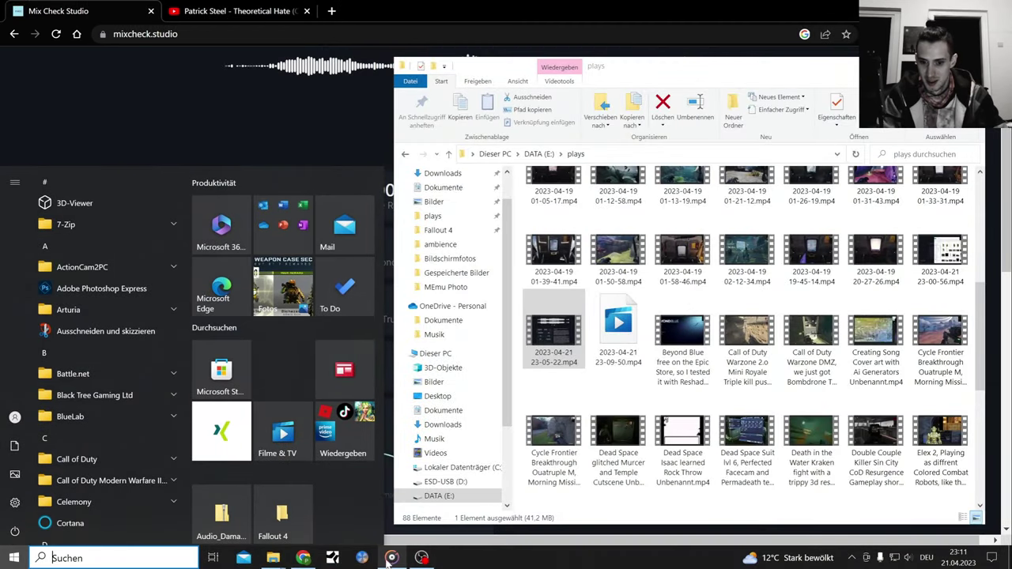
left_click(303, 558)
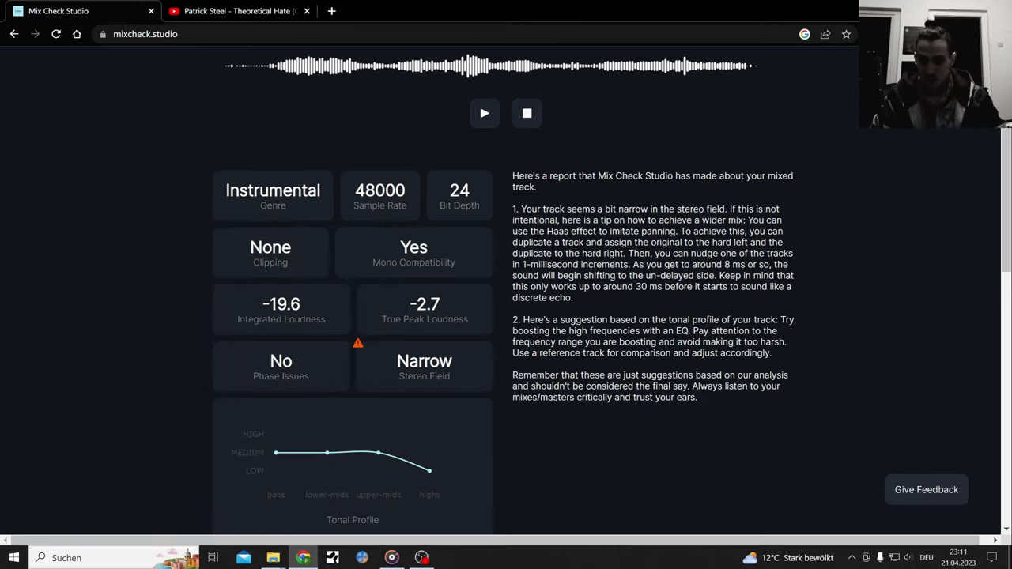
scroll(507, 317, "up", 3)
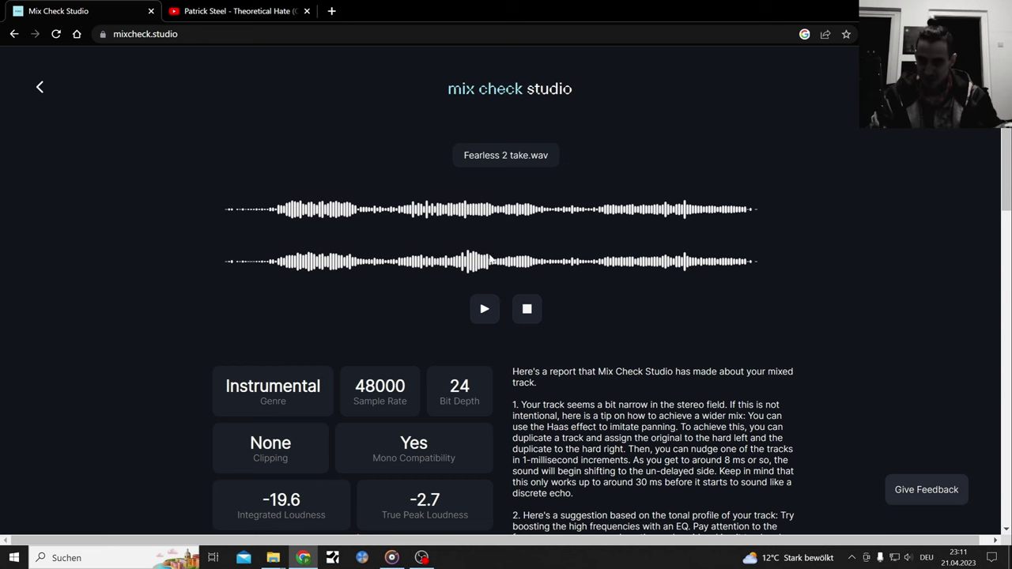
View the Theoretical Hate (Official Audio) YouTube page, then return to the Theoretical Hate mp3 report
left_click(234, 11)
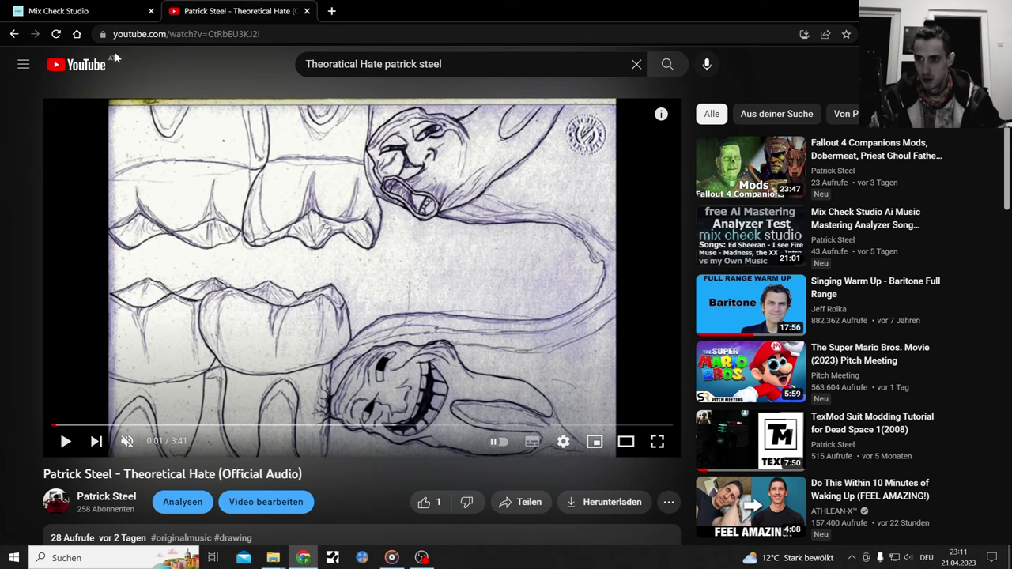
left_click(103, 11)
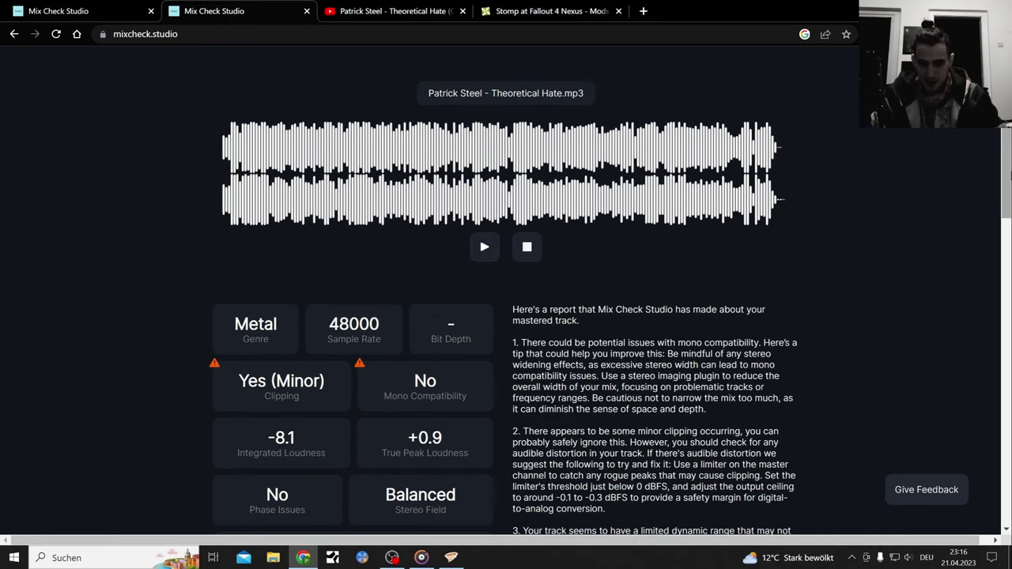
scroll(531, 299, "down", 1)
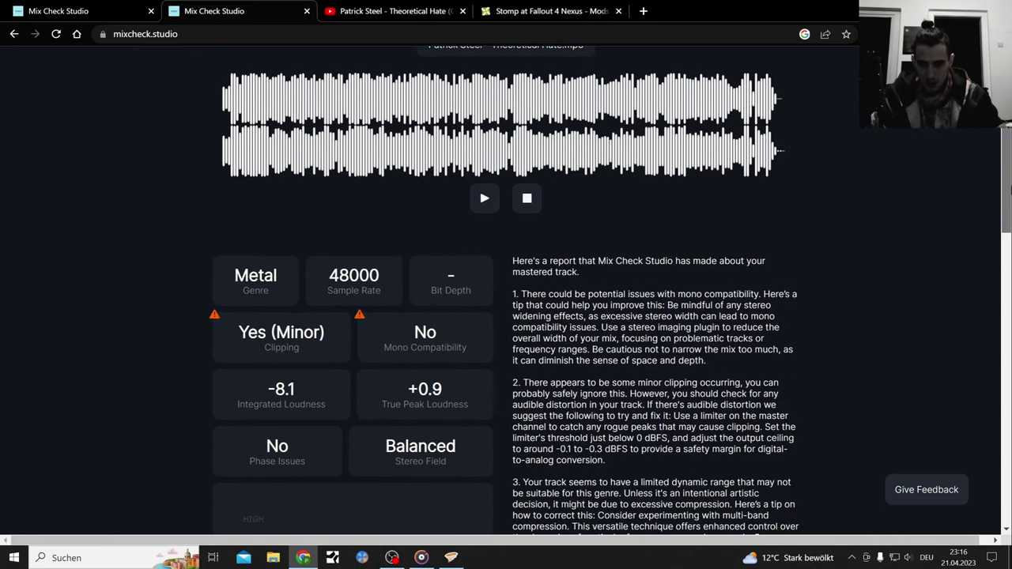
scroll(614, 89, "up", 2)
scroll(615, 89, "down", 1)
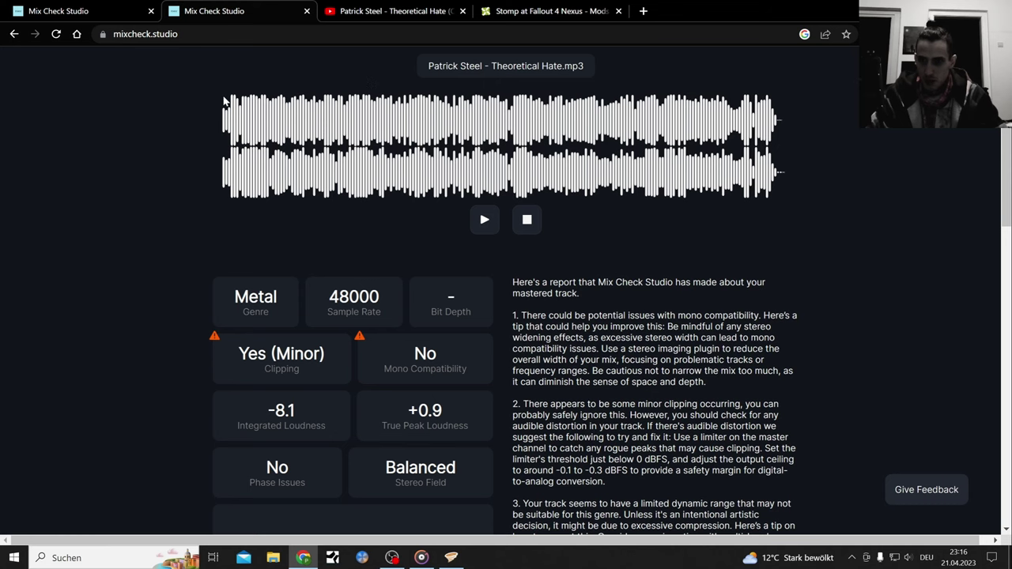
key("ctrl+shift+Tab")
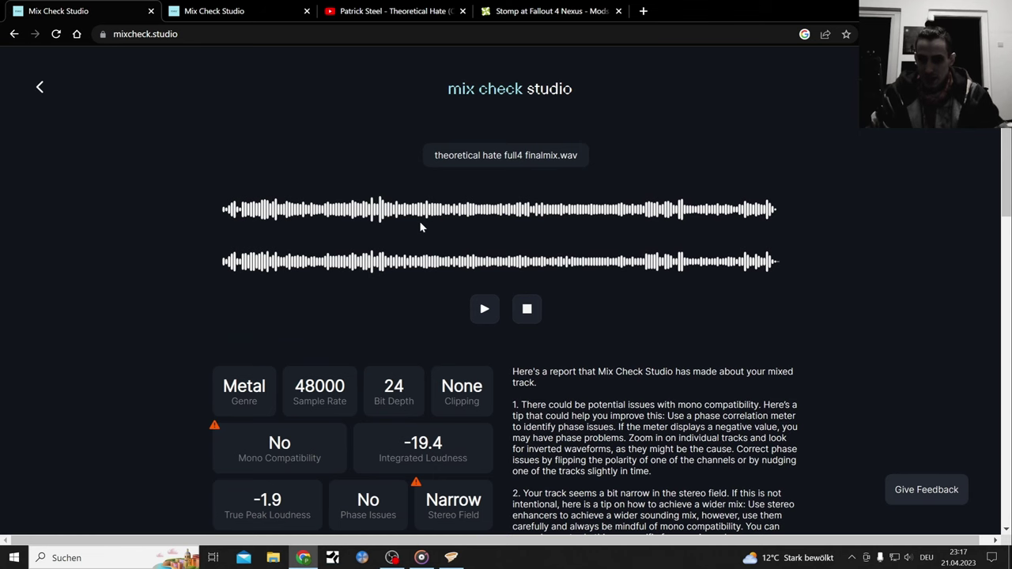
scroll(420, 227, "down", 1)
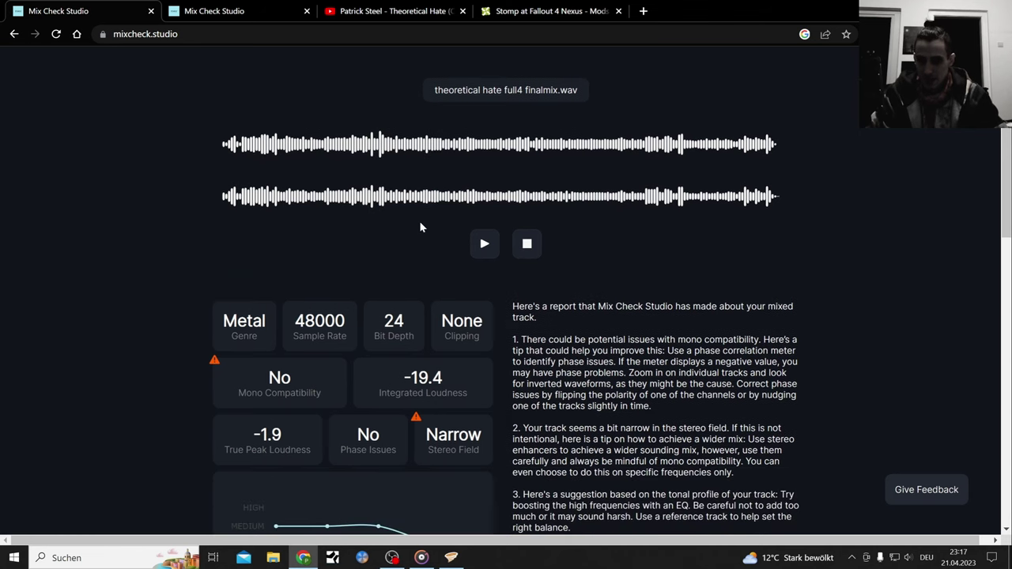
left_click(226, 8)
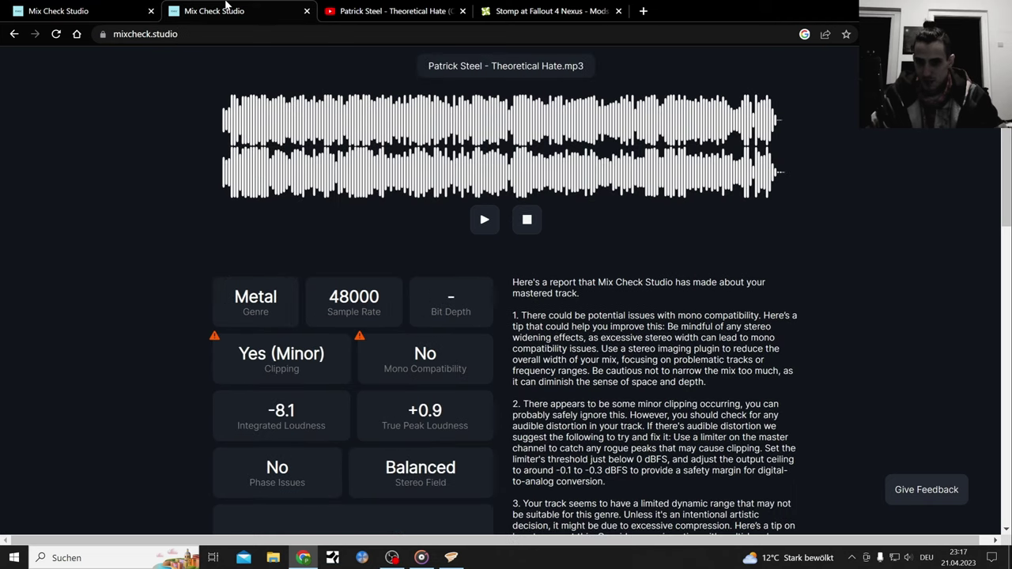
scroll(300, 238, "down", 1)
mouse_move(303, 303)
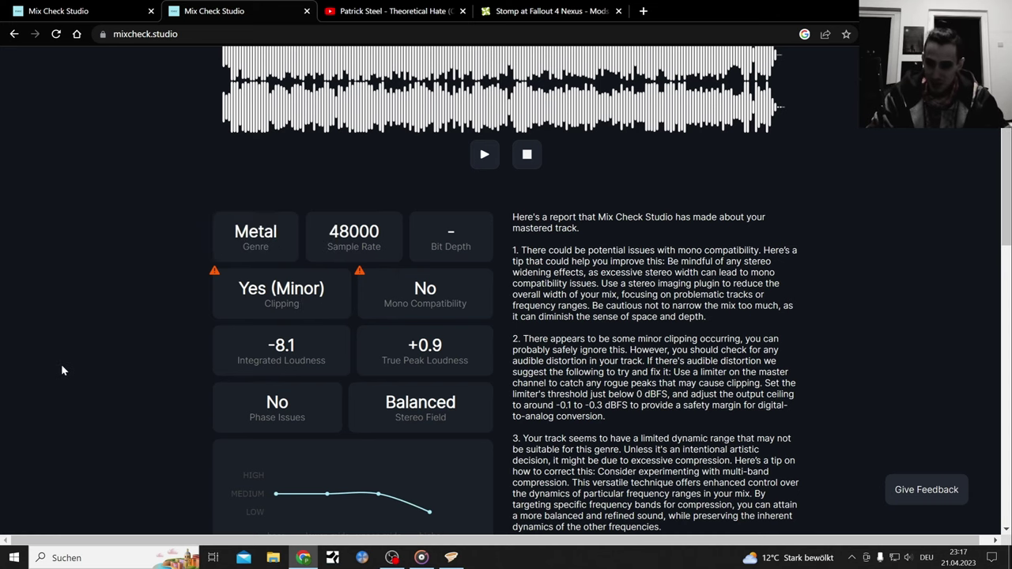
scroll(67, 370, "down", 1)
mouse_move(436, 342)
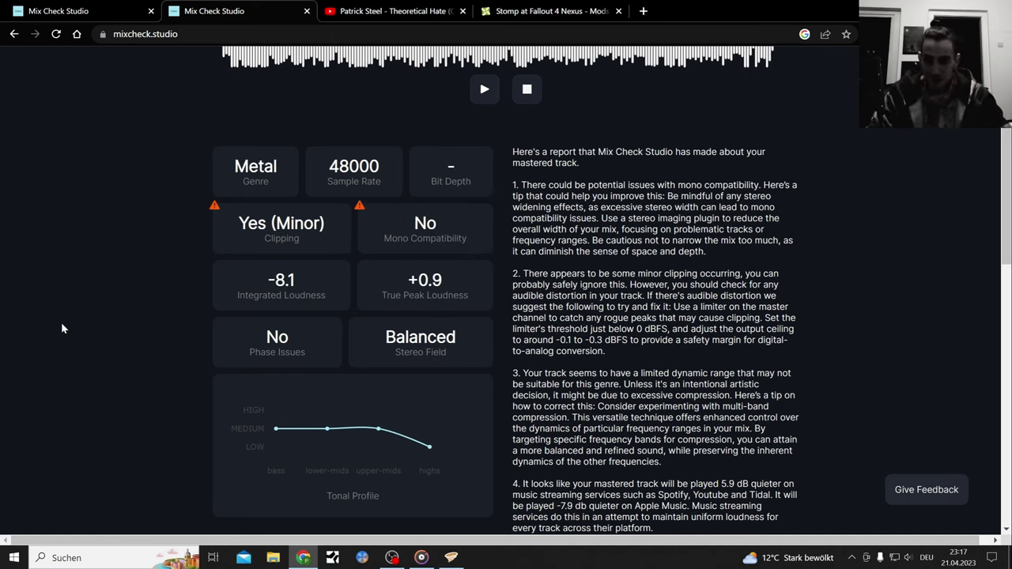
mouse_move(445, 236)
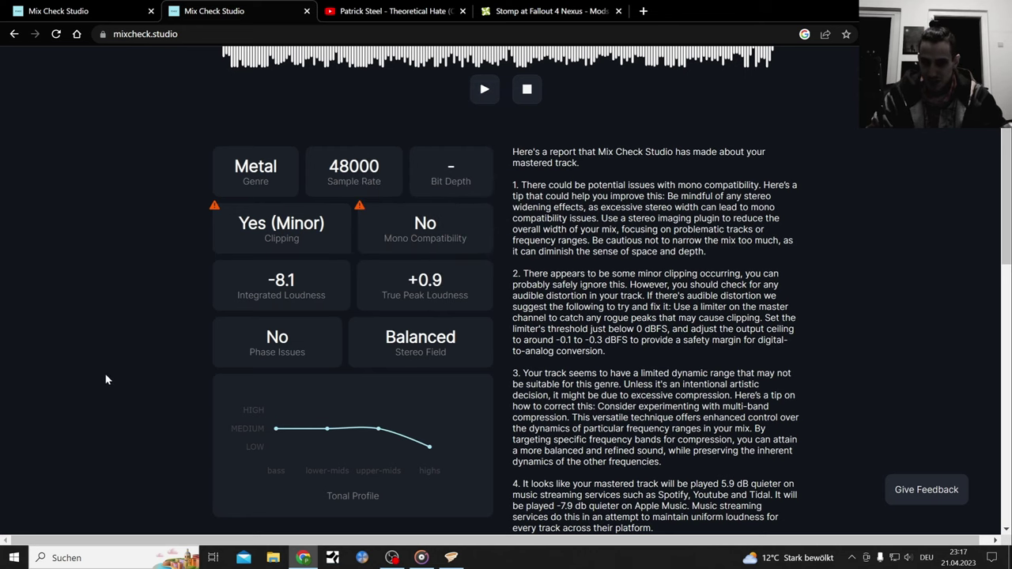
scroll(105, 381, "down", 1)
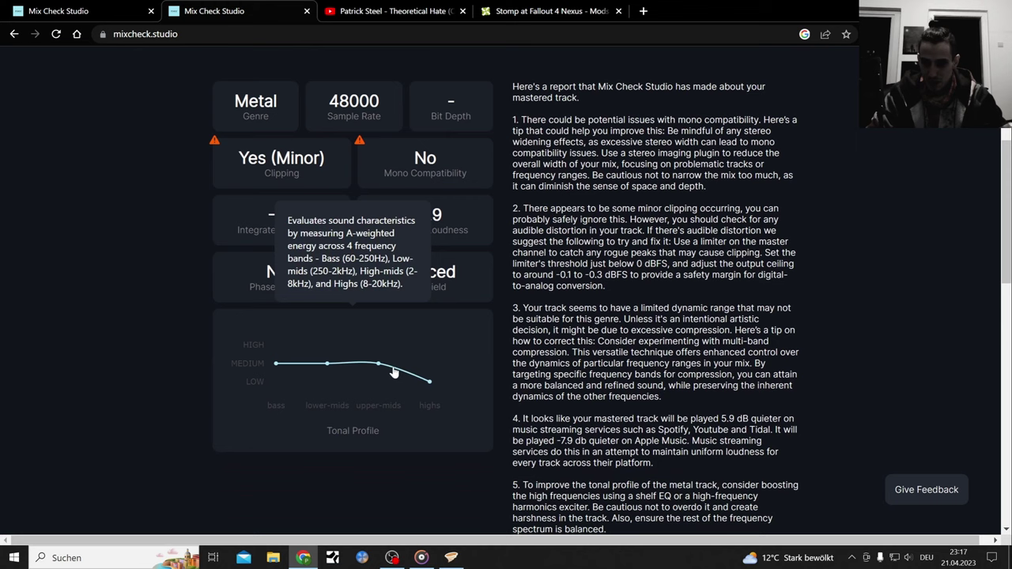
scroll(103, 395, "down", 1)
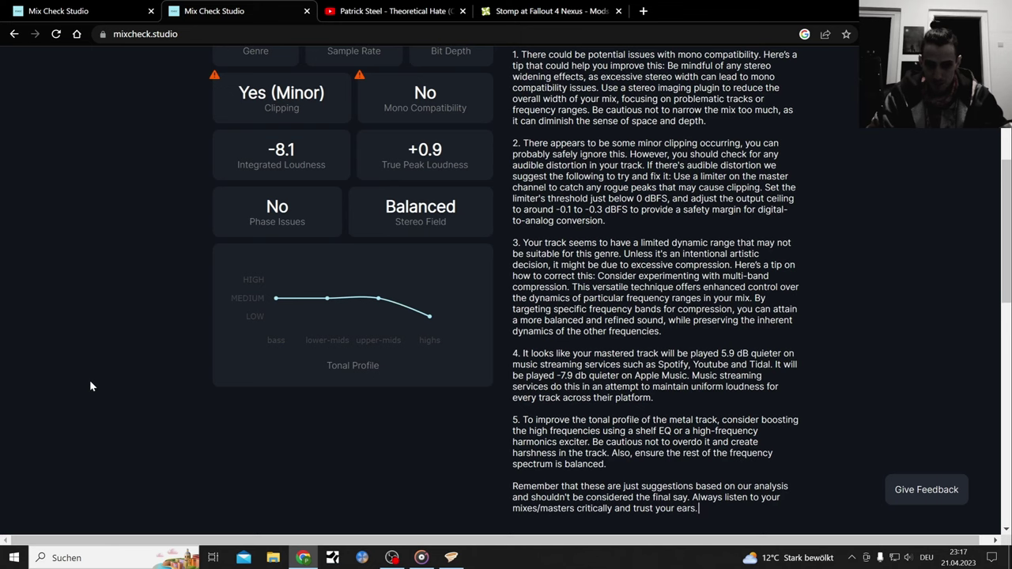
scroll(91, 382, "up", 1)
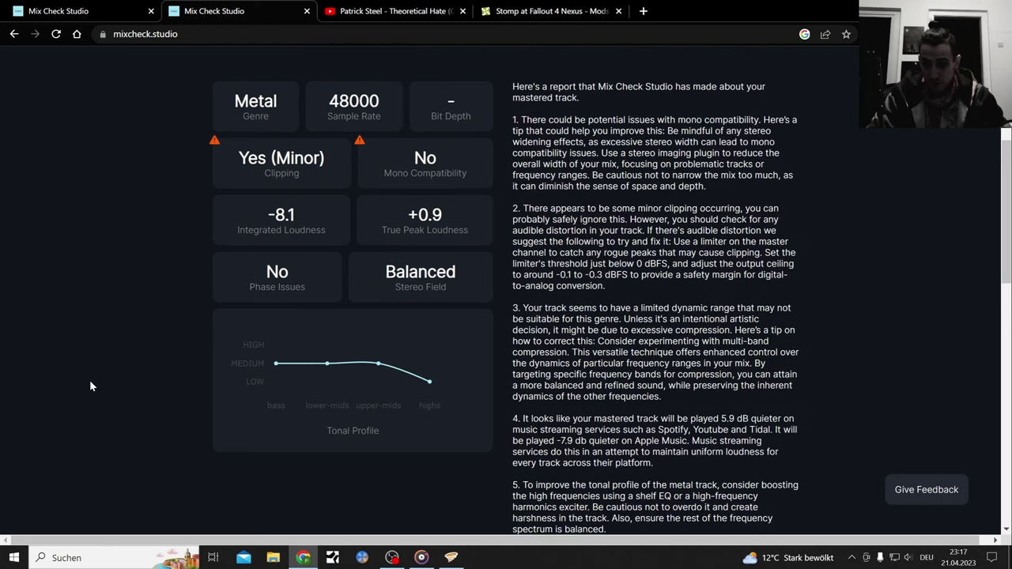
scroll(90, 385, "up", 1)
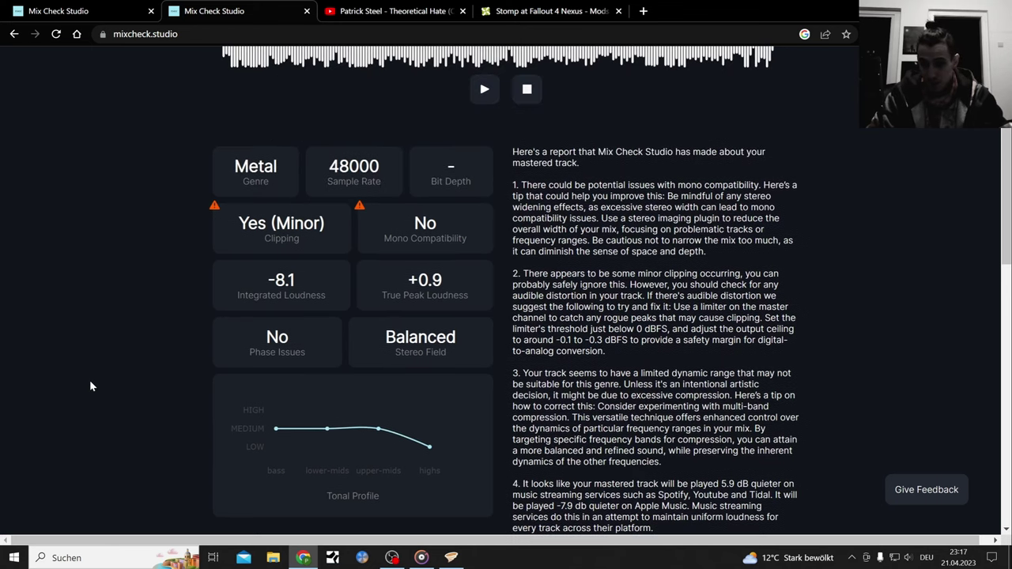
scroll(90, 386, "up", 1)
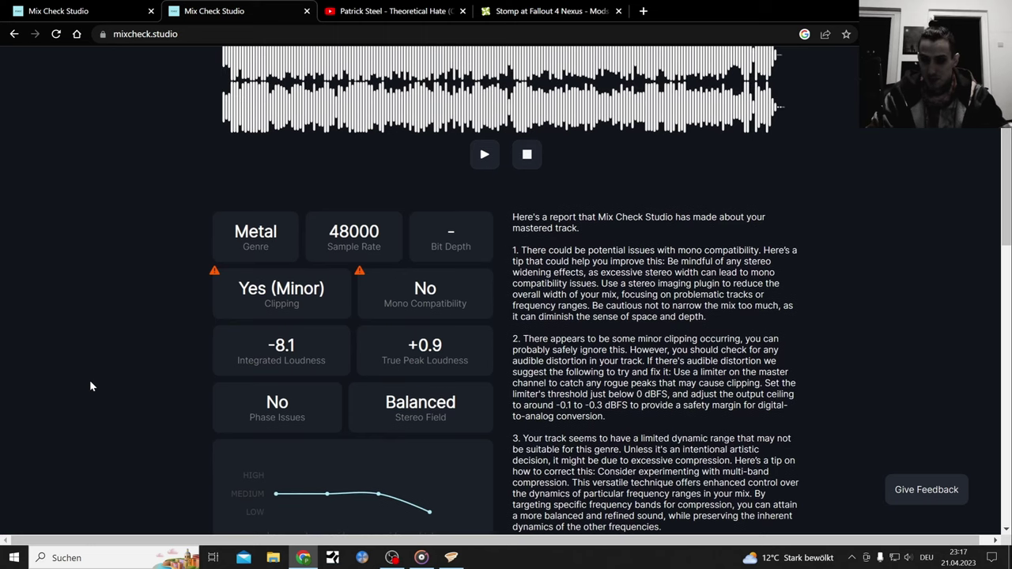
scroll(90, 386, "up", 1)
scroll(89, 384, "down", 1)
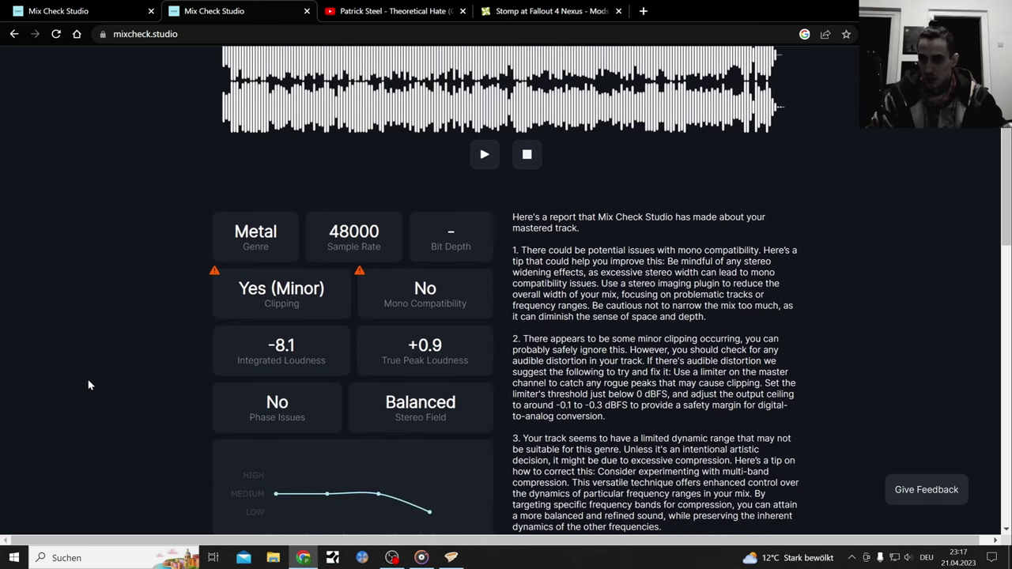
scroll(87, 378, "up", 1)
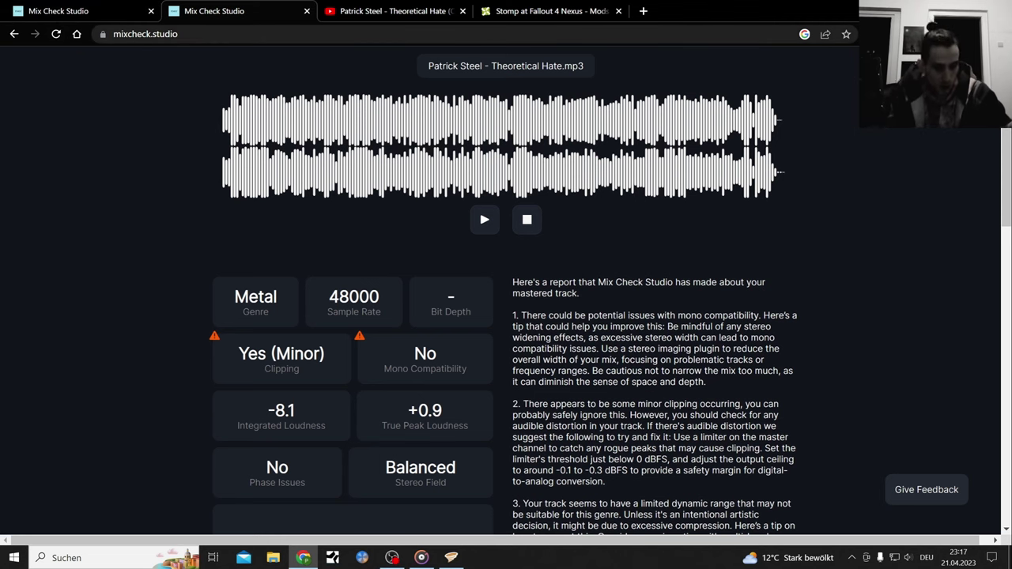
Stop the running OBS Studio recording with 'Aufnahme beenden'
left_click(393, 557)
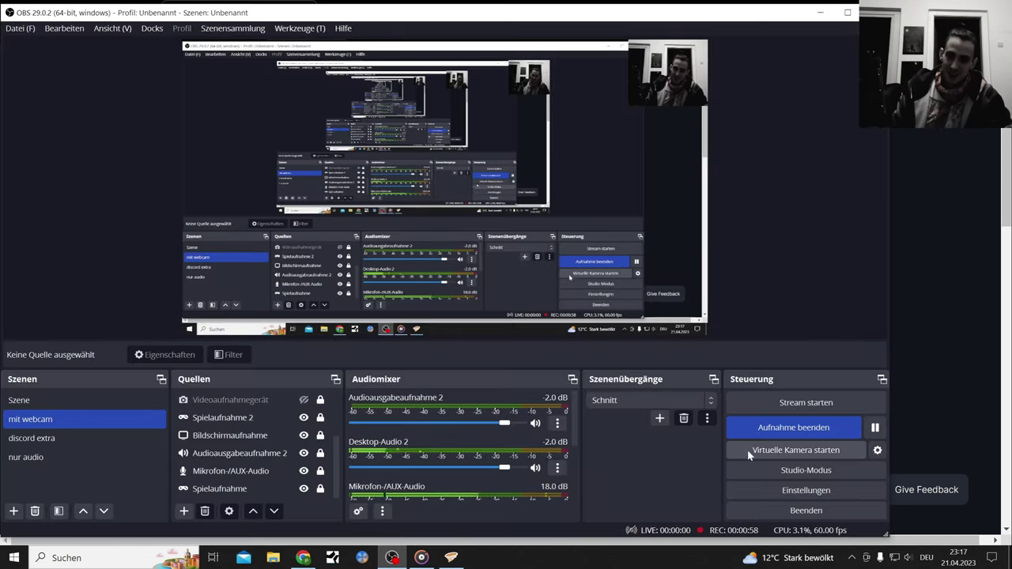
left_click(823, 427)
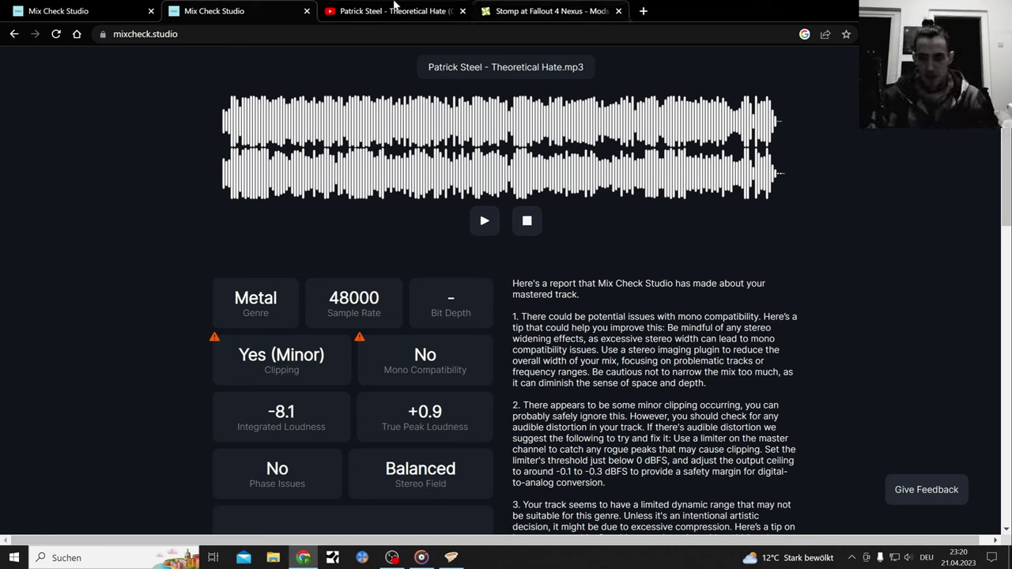
Switch to the YouTube Theoretical Hate (Official Audio) tab
left_click(387, 11)
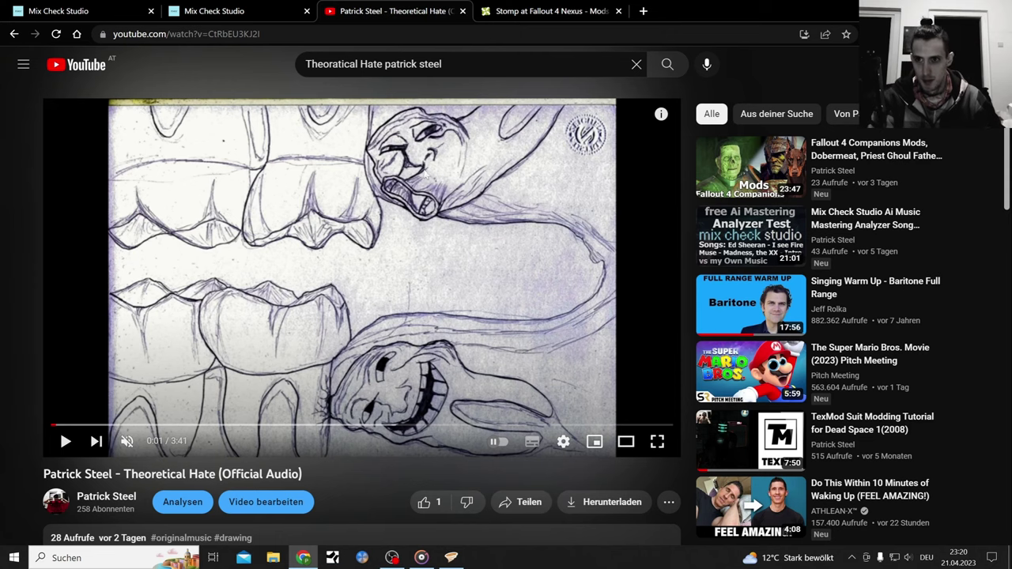
Return to the Mix Check Studio report for Patrick Steel - Theoretical Hate.mp3
left_click(239, 8)
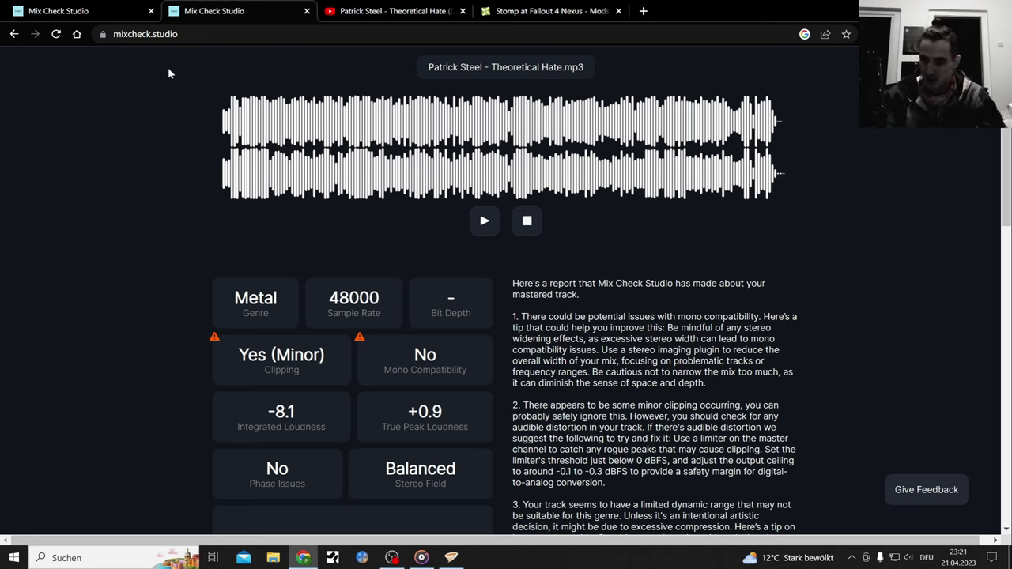
Compare the final mix wav report against the mastered mp3 report
mouse_move(48, 5)
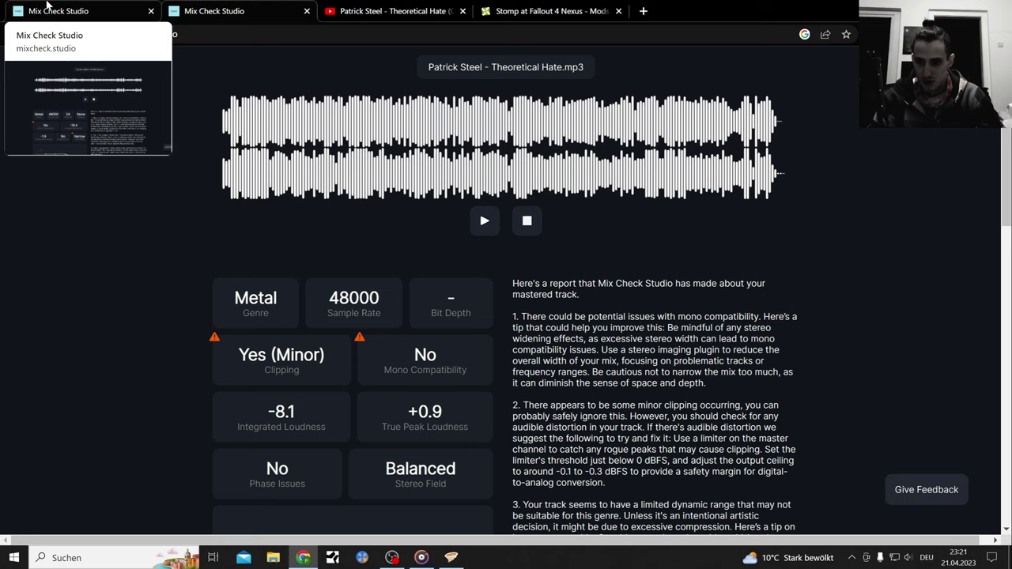
mouse_move(364, 417)
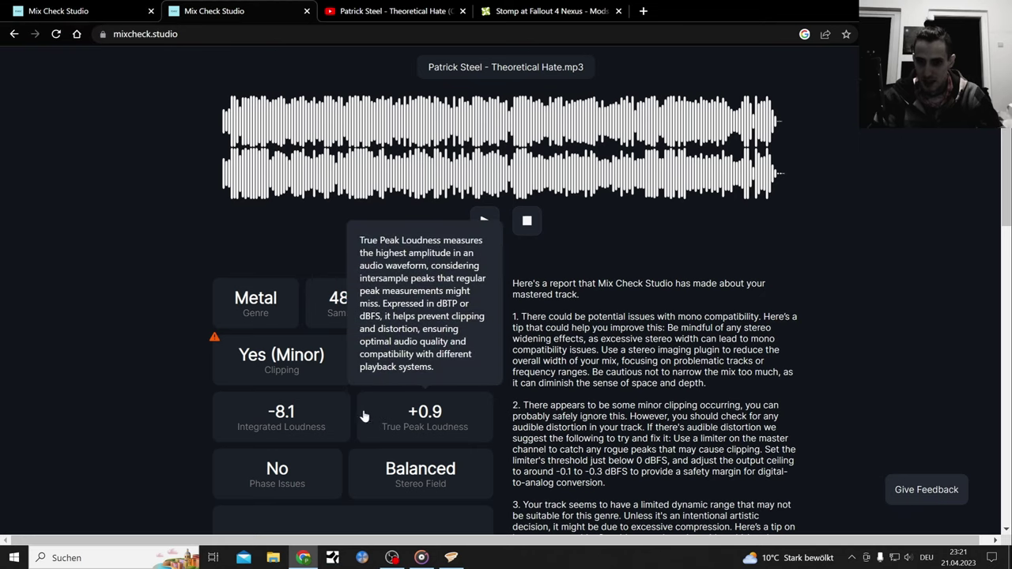
left_click(74, 11)
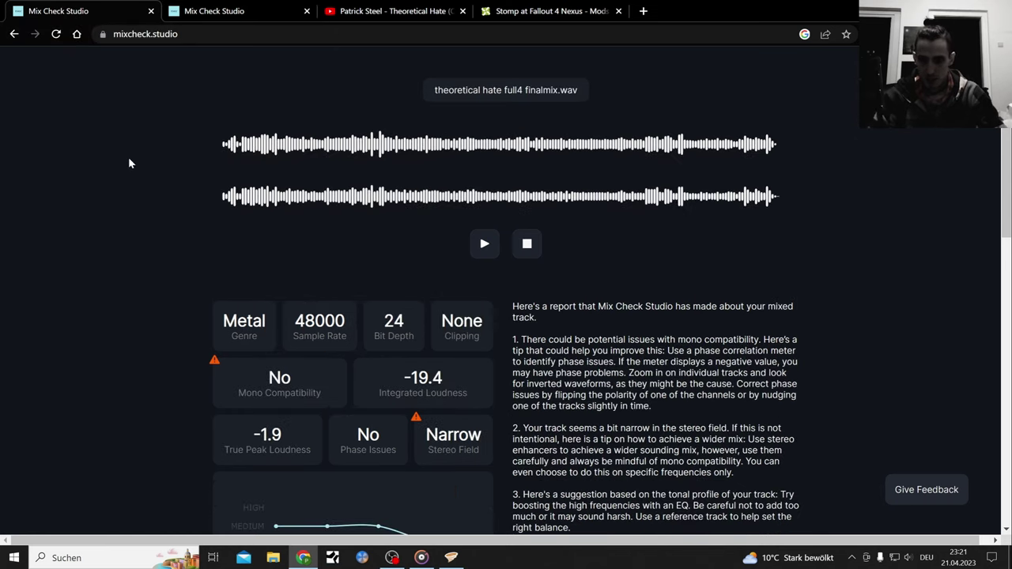
scroll(128, 156, "down", 1)
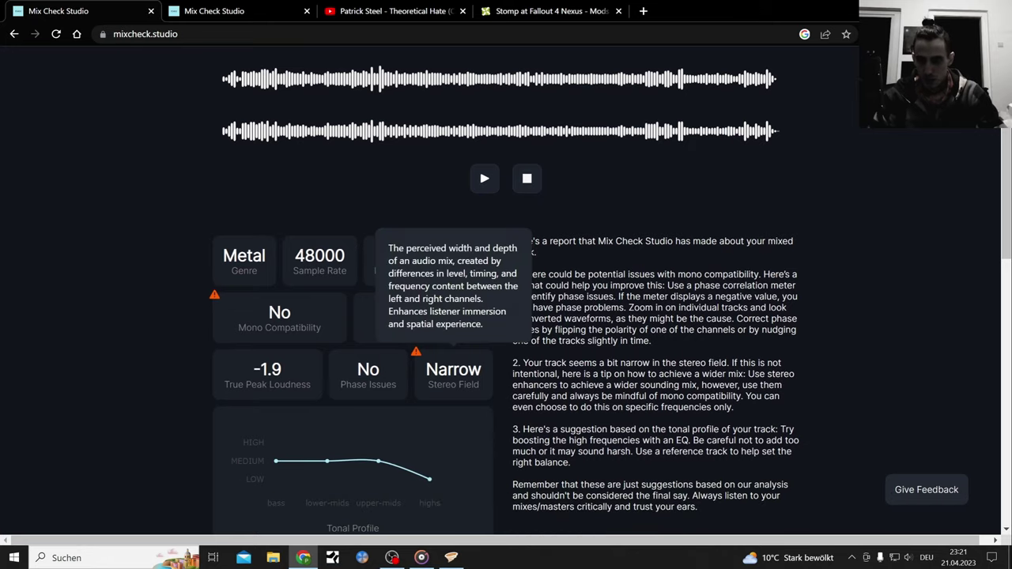
left_click(247, 10)
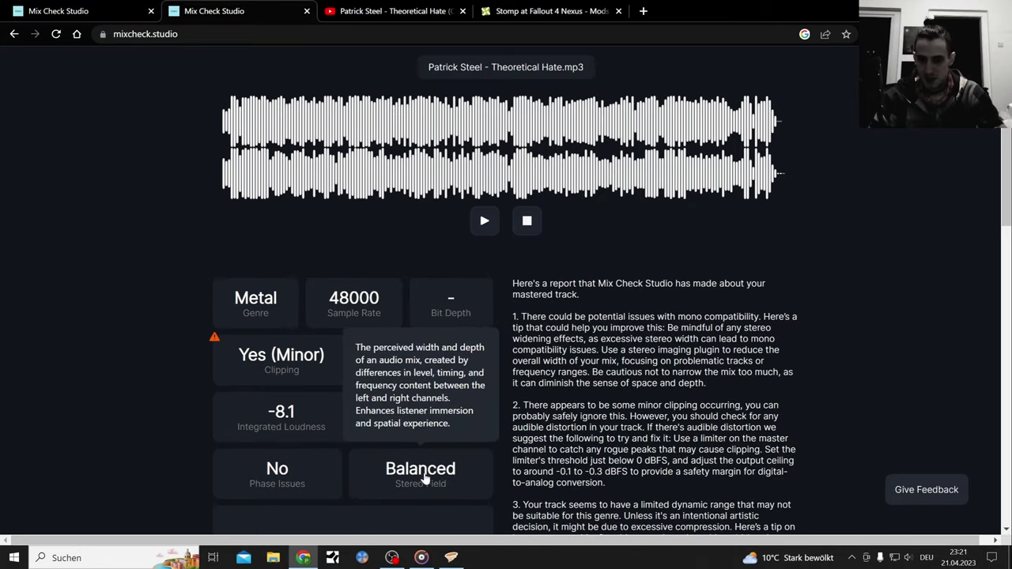
mouse_move(417, 428)
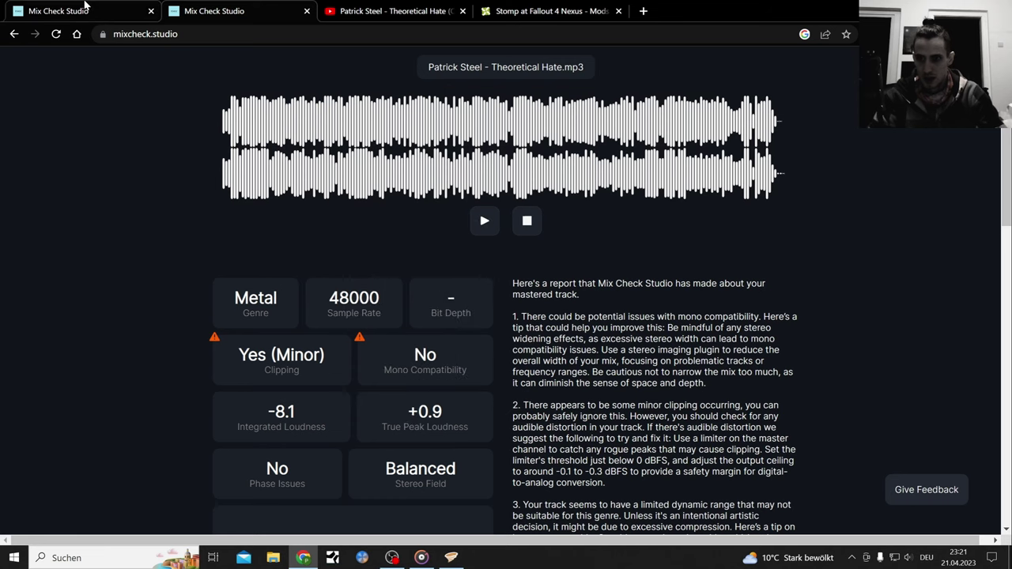
Recheck the wav report, then inspect the mastered mp3's Tonal Profile: level through mids, low in highs
mouse_move(85, 5)
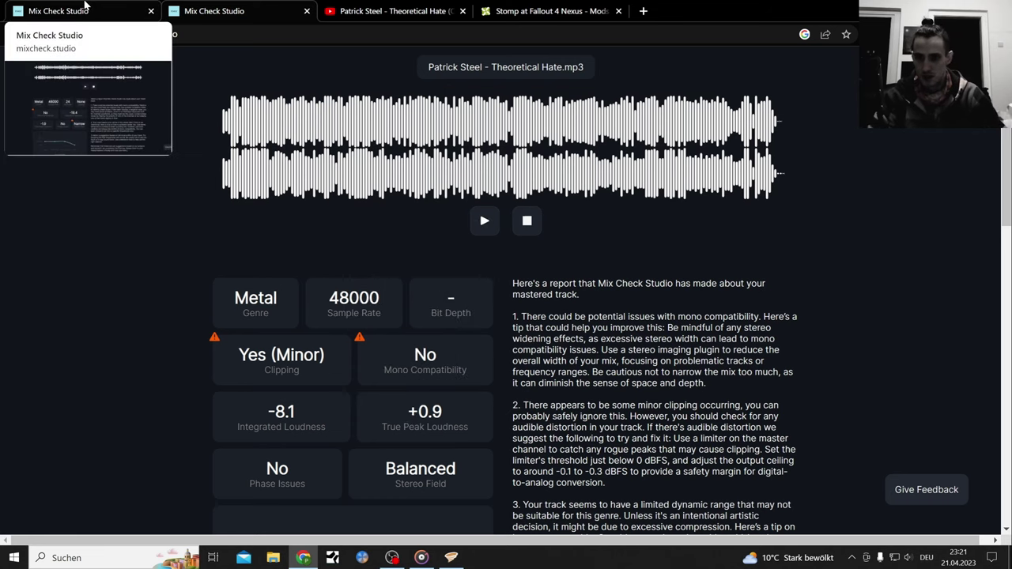
left_click(85, 5)
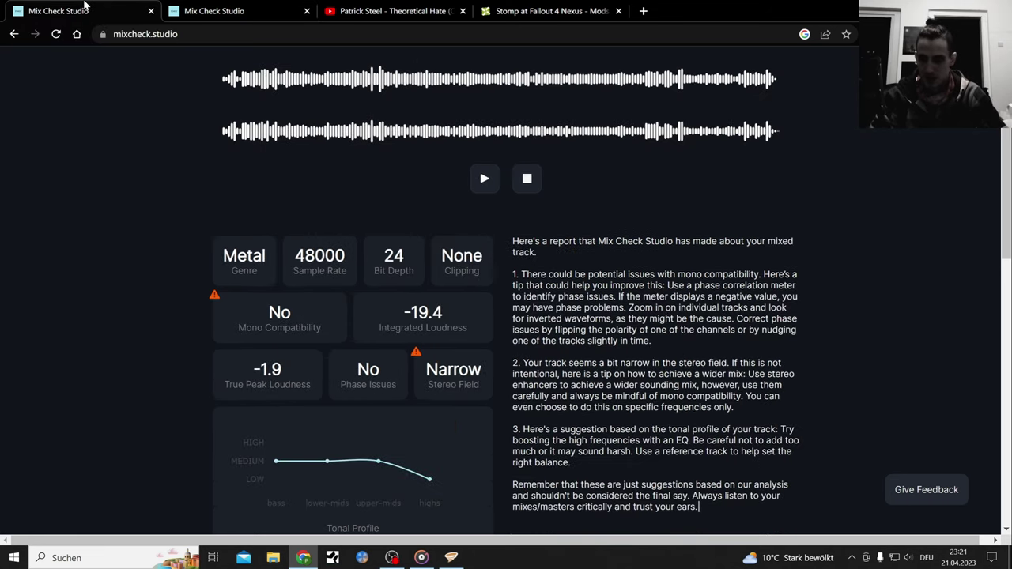
scroll(115, 171, "down", 2)
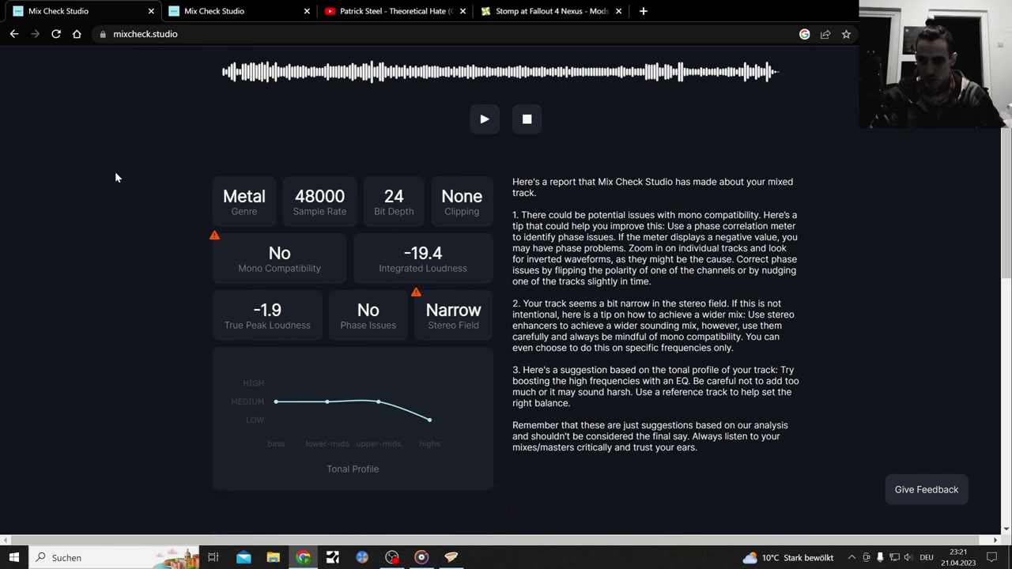
scroll(115, 171, "up", 2)
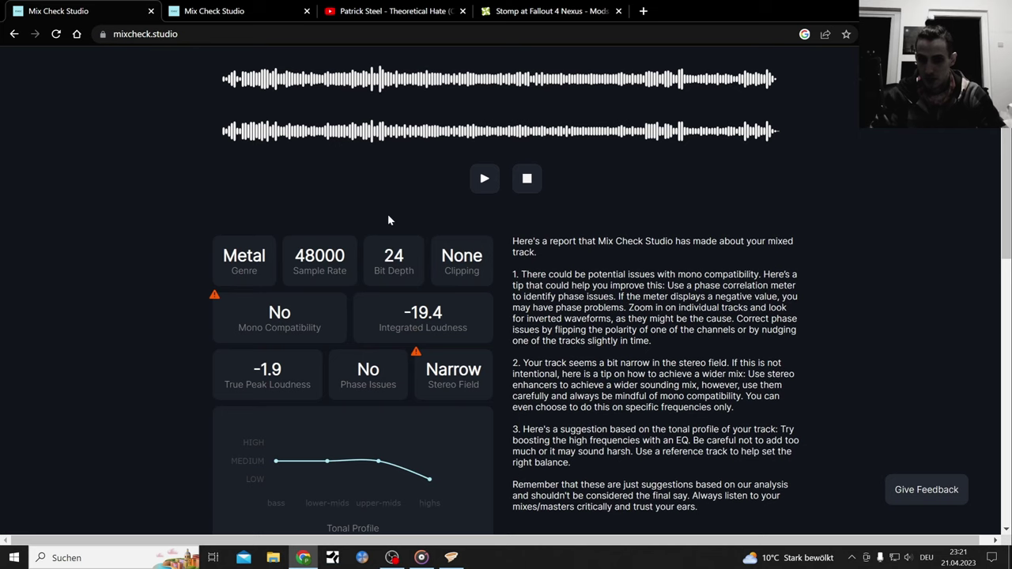
left_click(210, 6)
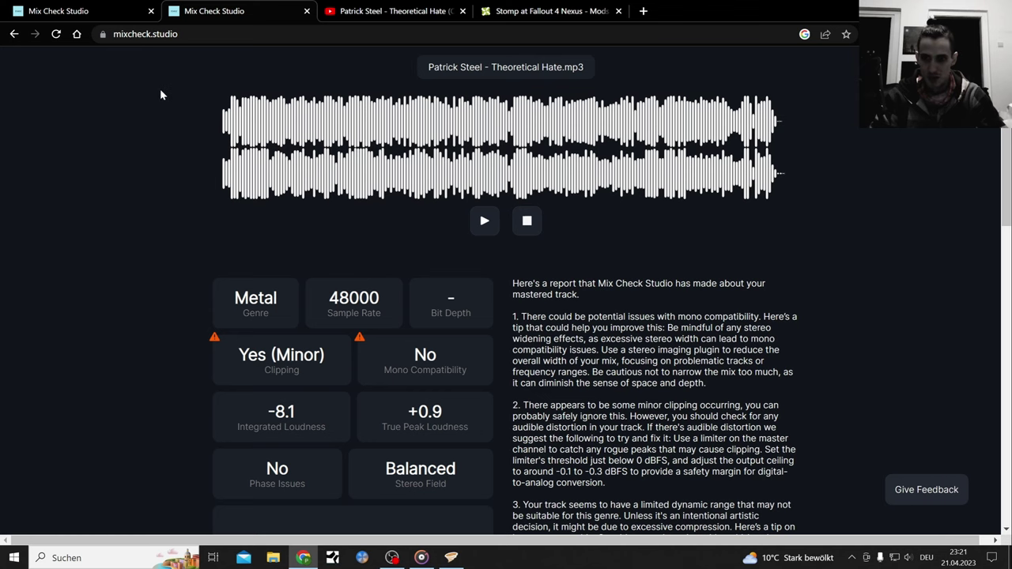
scroll(160, 88, "down", 3)
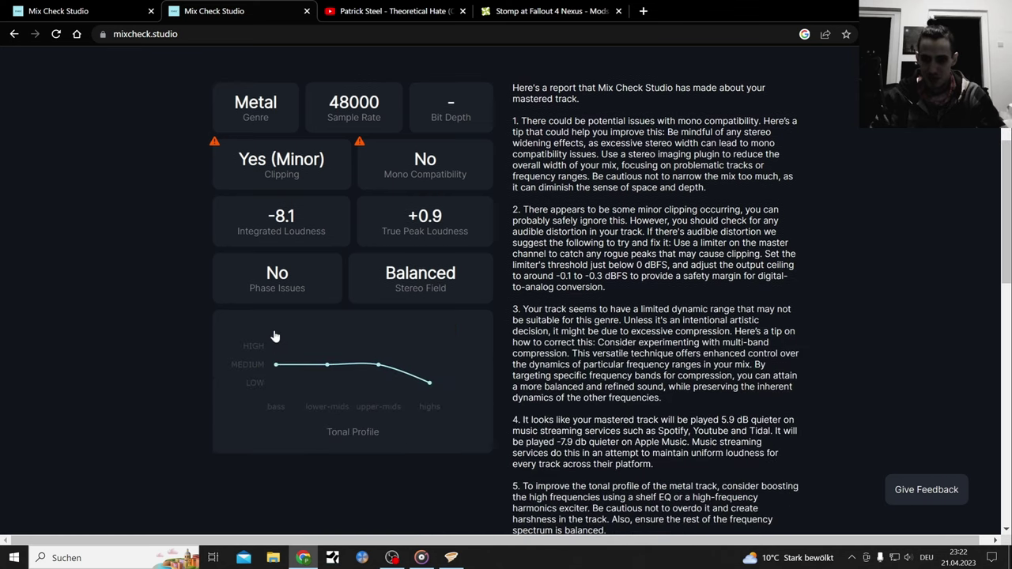
mouse_move(267, 345)
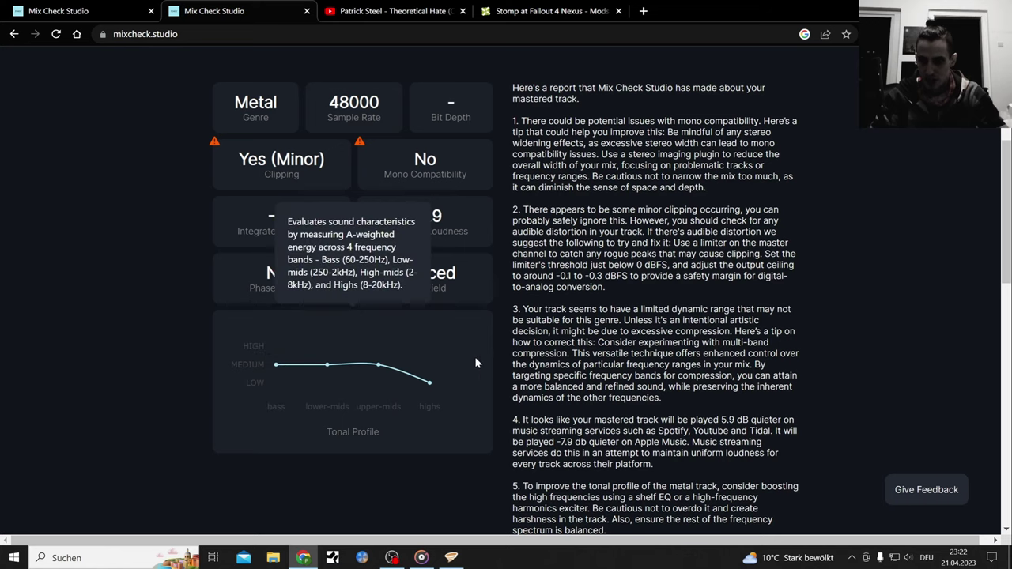
mouse_move(314, 409)
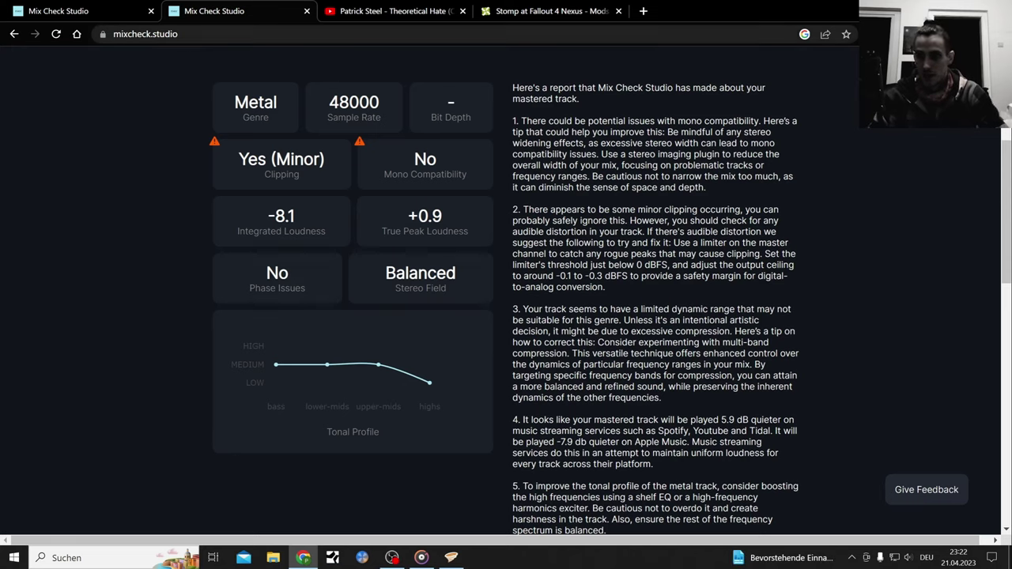
Load the Loudness Penalty analyzer at loudnesspenalty.com
left_click(165, 35)
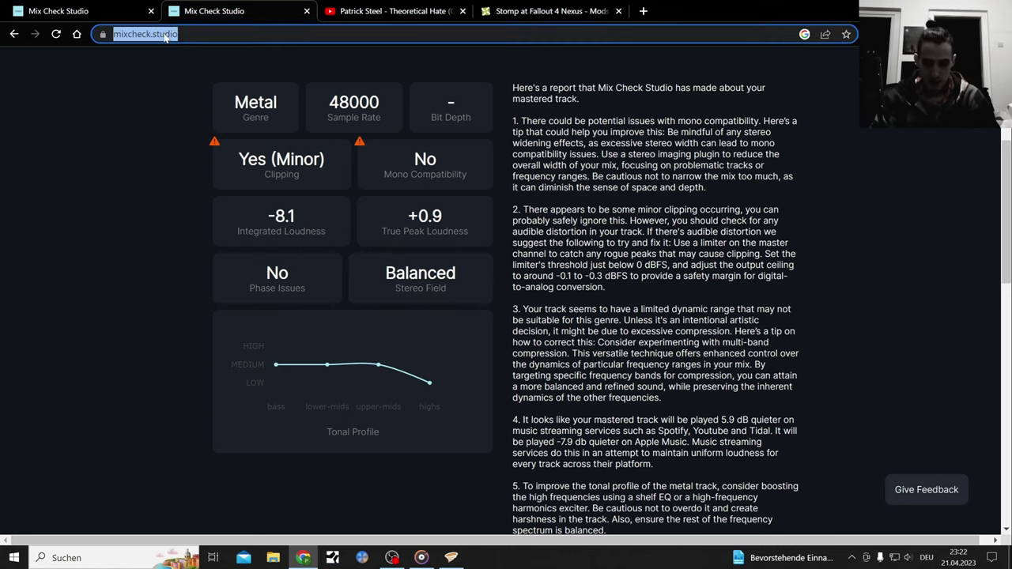
key("BackSpace")
type("loudne")
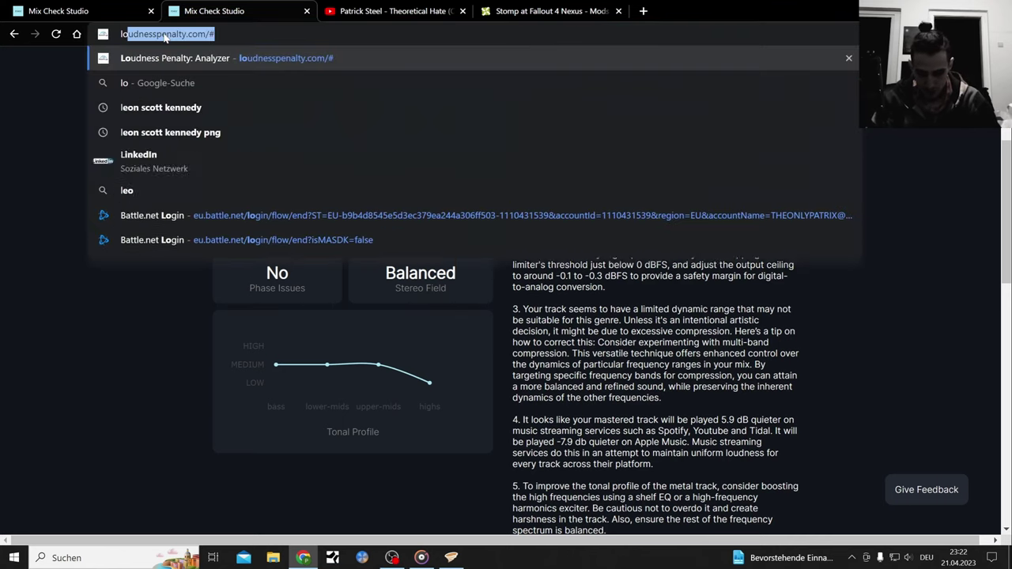
type("ss")
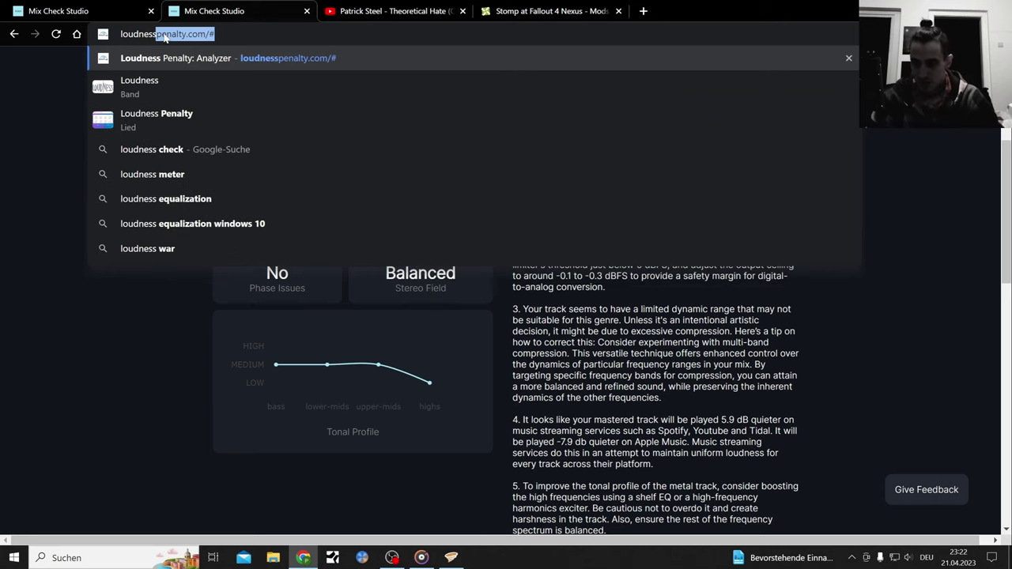
left_click(204, 59)
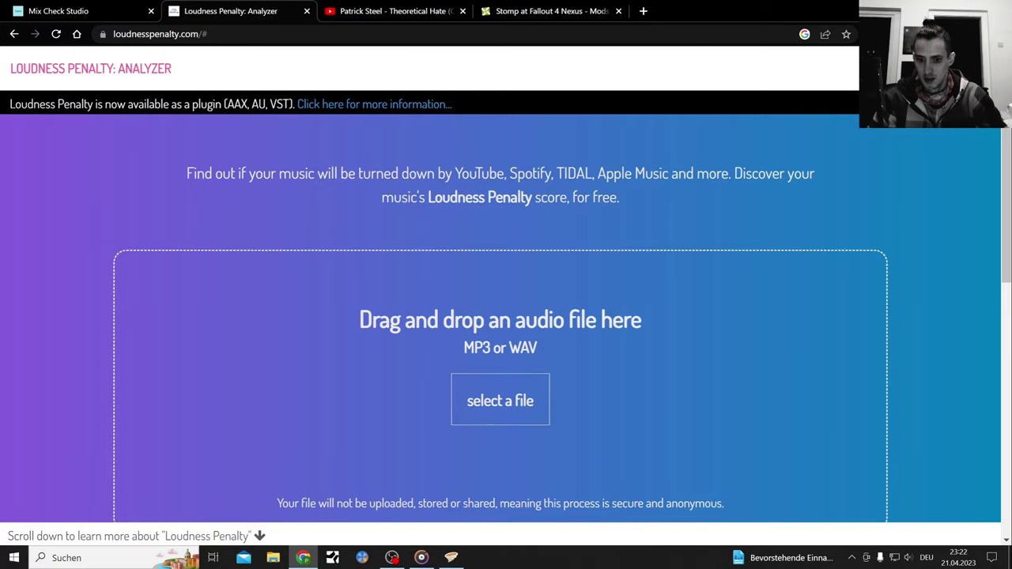
Open File Explorer on the ESD-USB (D:) drive's file list
left_click(451, 558)
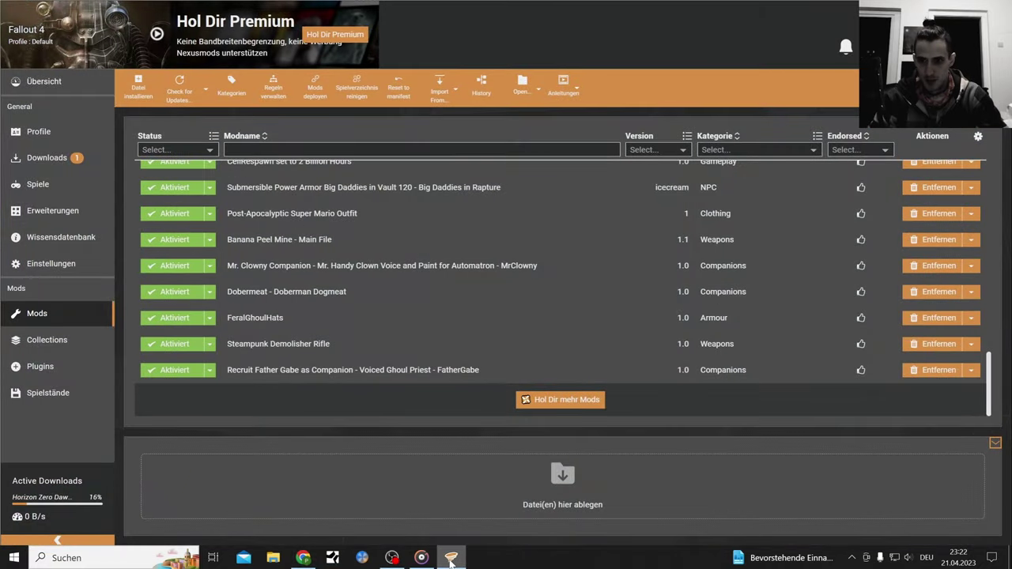
left_click(451, 559)
left_click(273, 558)
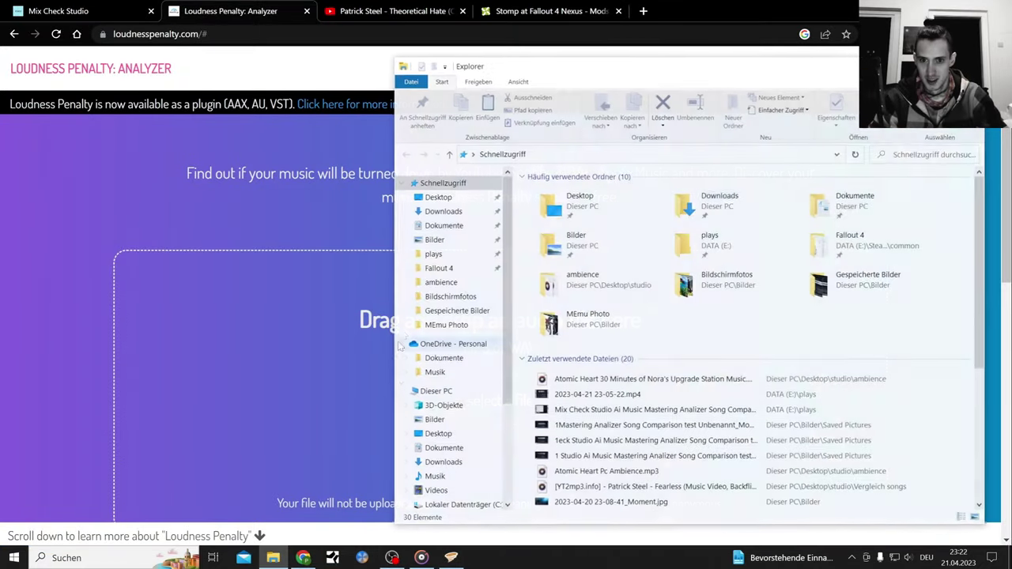
left_click(539, 13)
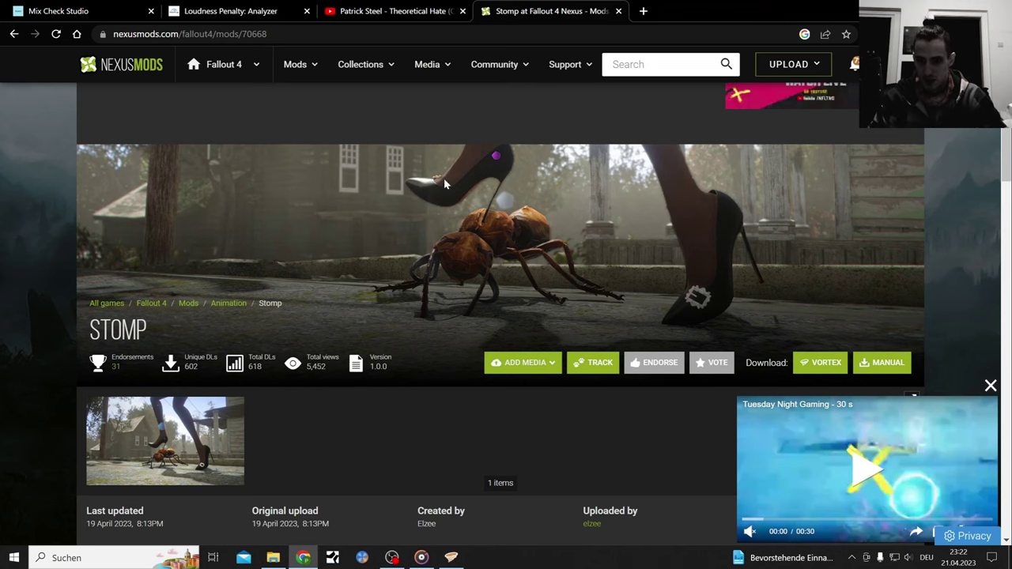
left_click(87, 6)
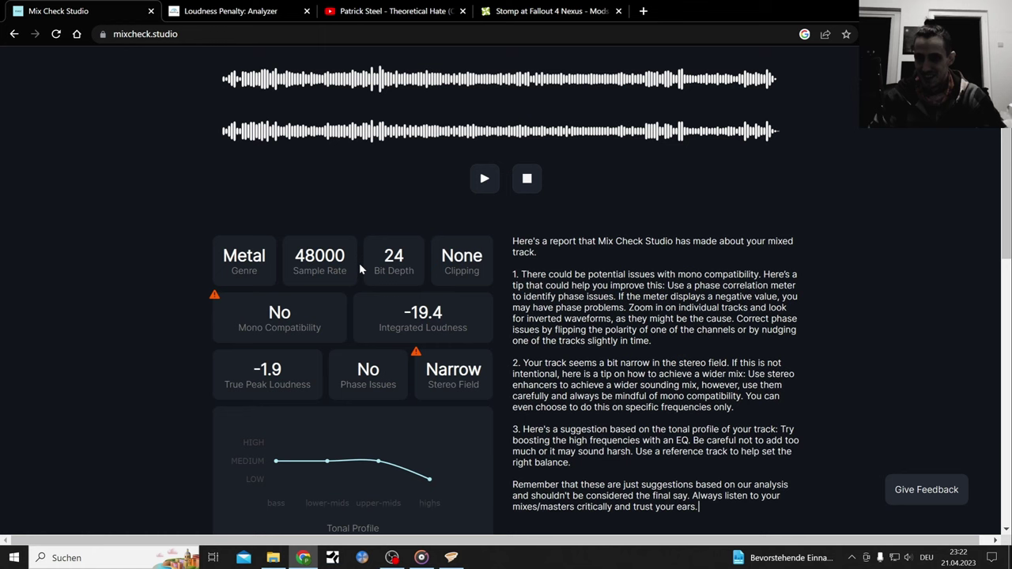
left_click(273, 558)
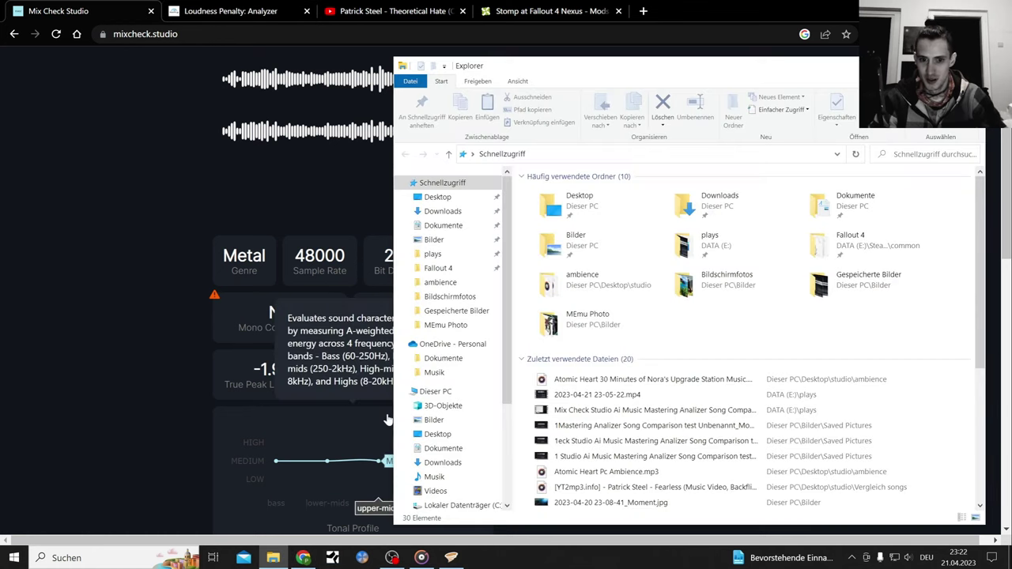
scroll(451, 479, "down", 2)
left_click(457, 473)
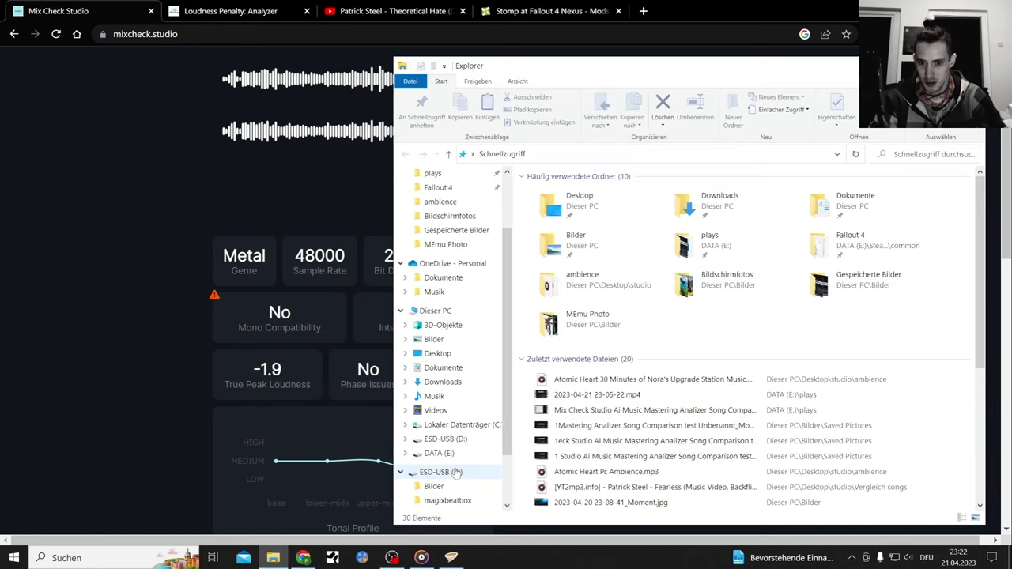
left_click(445, 439)
Drop Theoretical Hate.mp3 into the analyzer: -5.9 dB YouTube, Spotify, TIDAL, -7.9 Apple
left_click(265, 8)
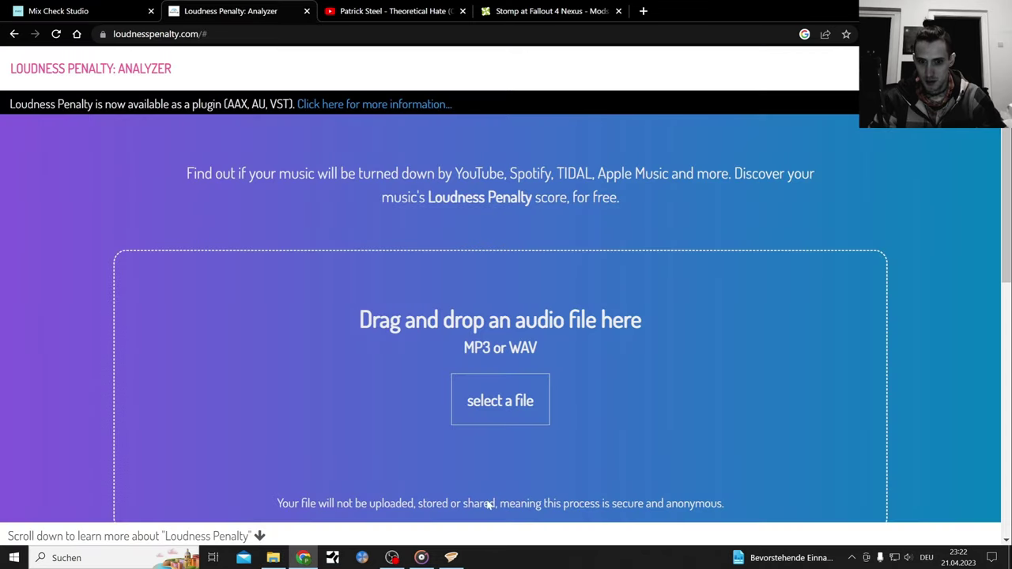
left_click(273, 558)
scroll(667, 358, "down", 1)
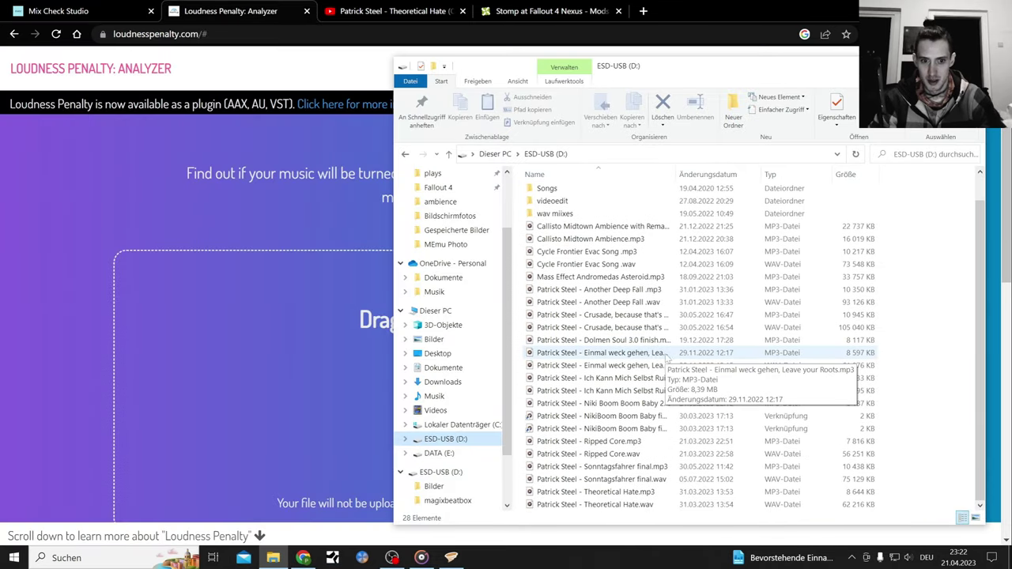
left_click(628, 492)
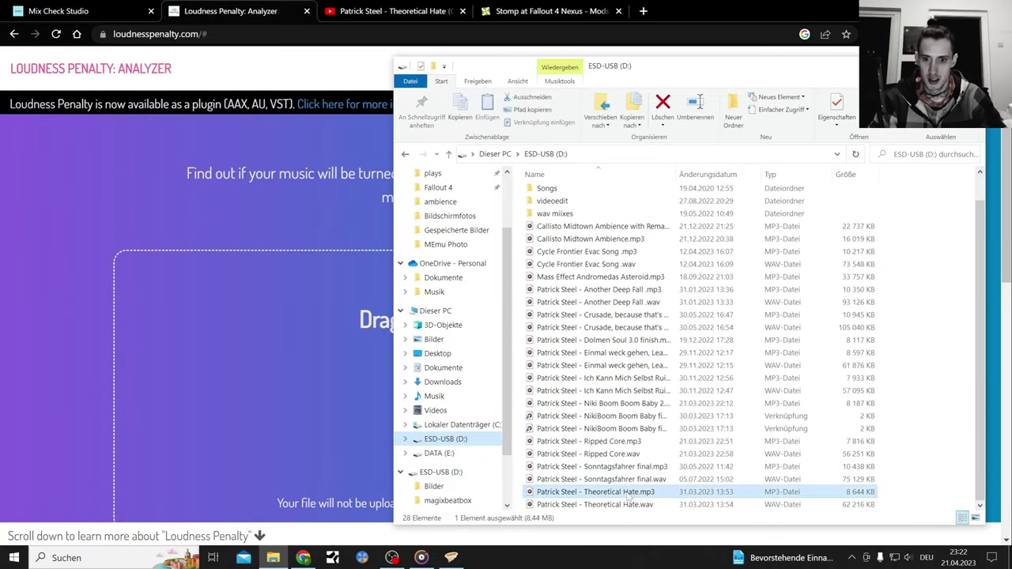
left_click_drag(629, 495, 361, 398)
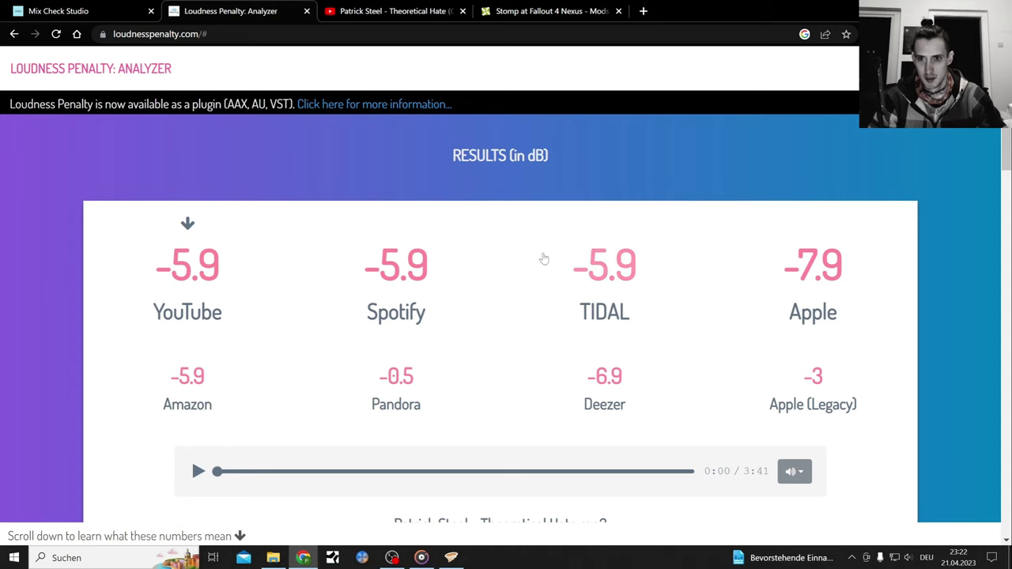
Compare Loudness Penalty results with the Mix Check Studio report, then open the Theoretical Hate video
key("ctrl+shift+Tab")
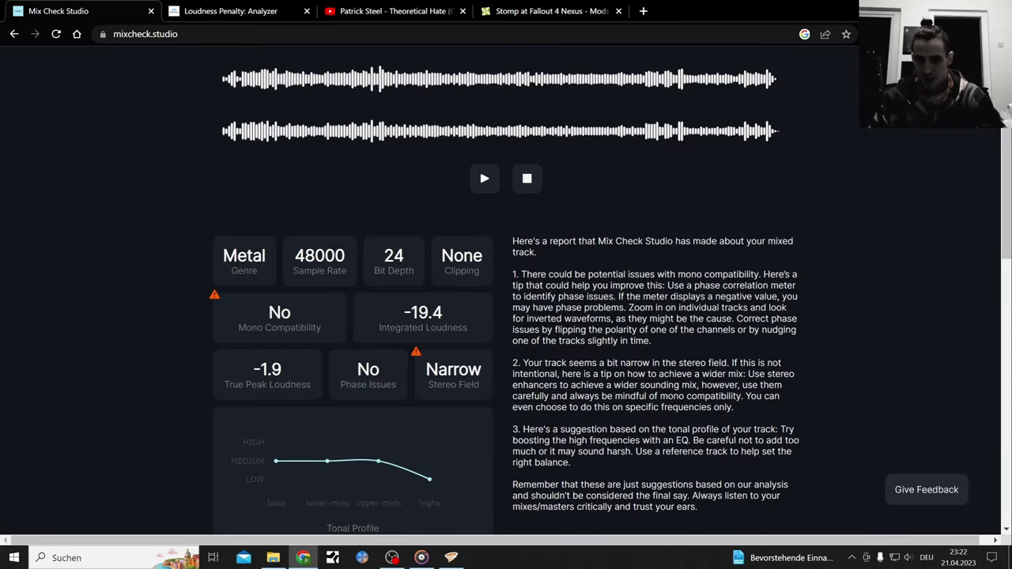
left_click(244, 10)
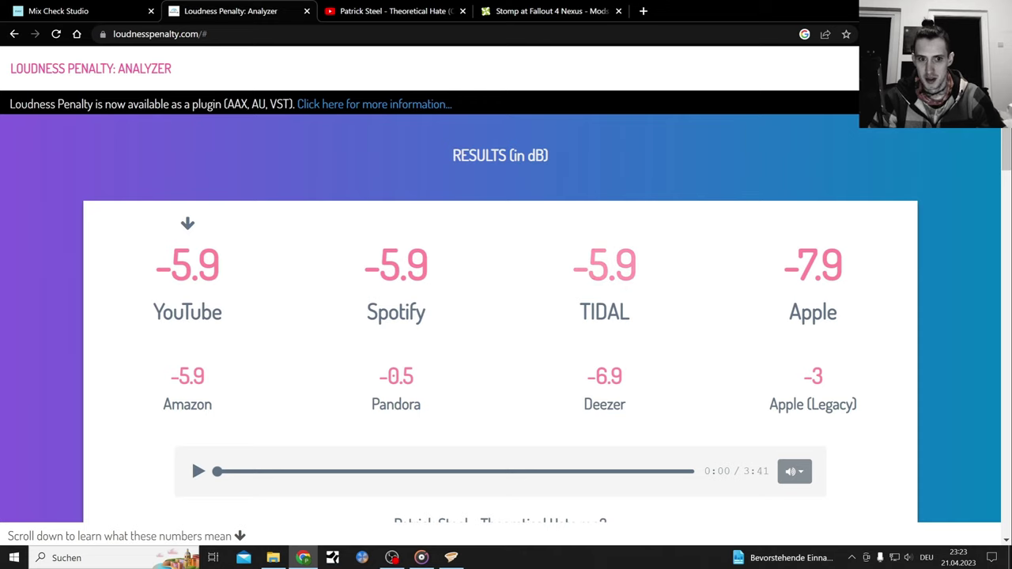
scroll(627, 424, "down", 1)
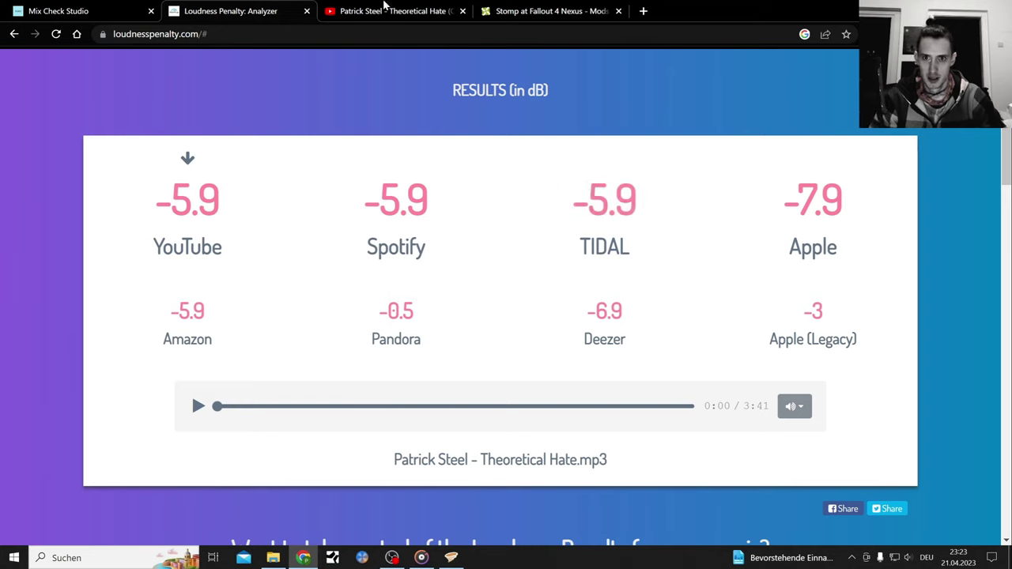
left_click(351, 6)
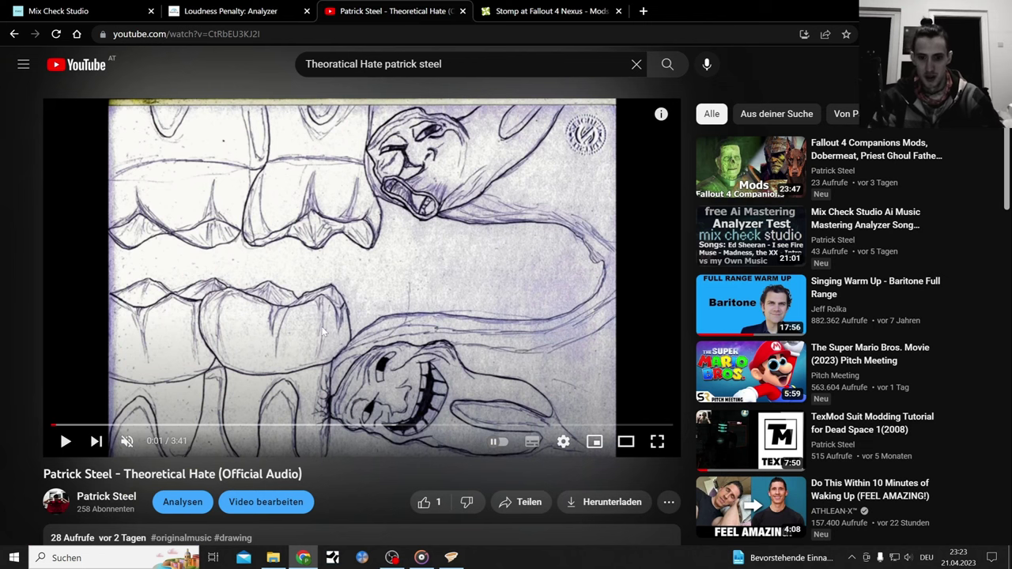
Briefly check OBS and Groove, then return to the 'Theoratical Hate patrick steel' YouTube search results
left_click(392, 558)
left_click(391, 559)
left_click(422, 558)
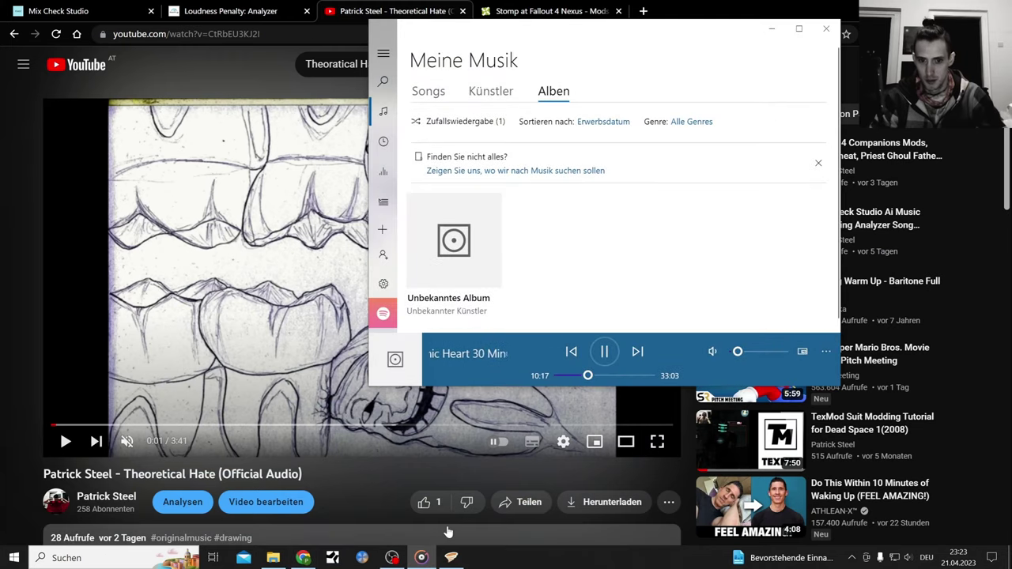
left_click(423, 558)
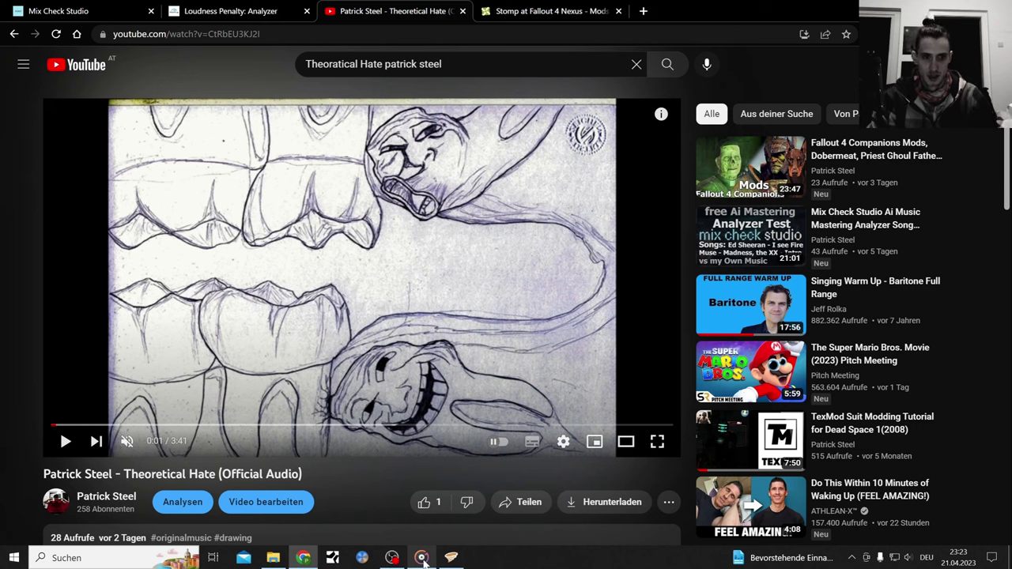
mouse_move(772, 254)
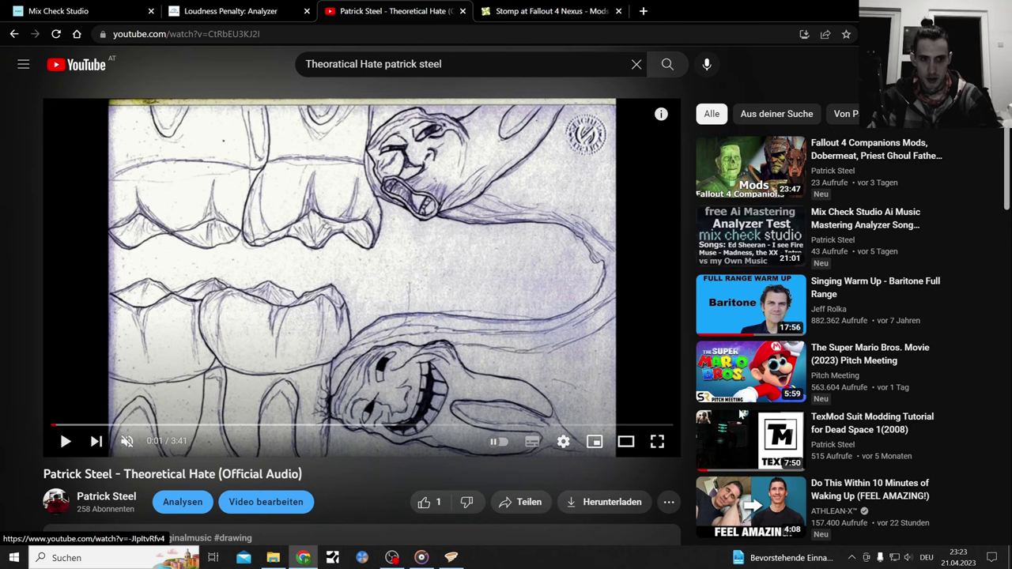
left_click(13, 36)
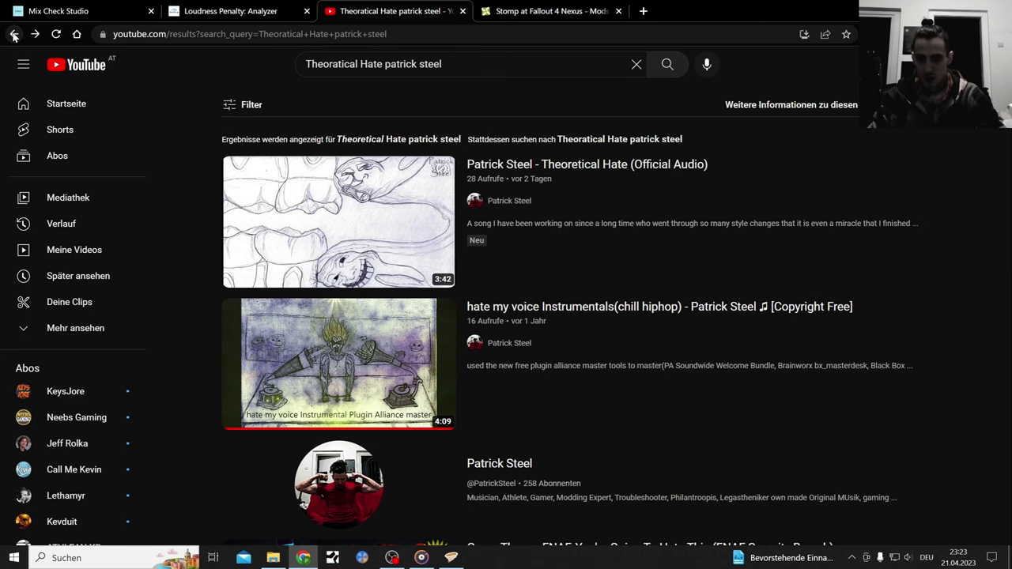
left_click(463, 11)
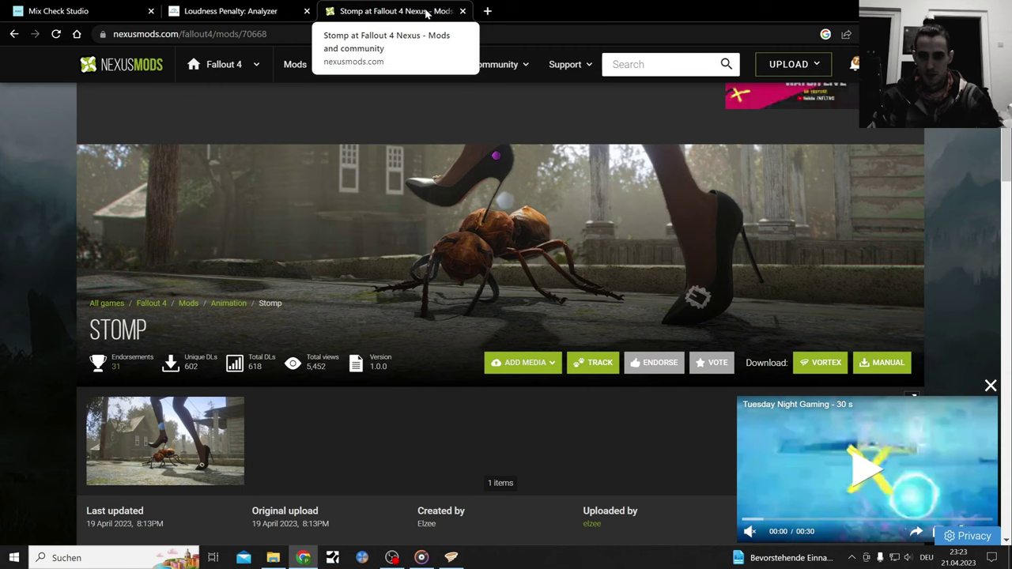
scroll(378, 360, "down", 1)
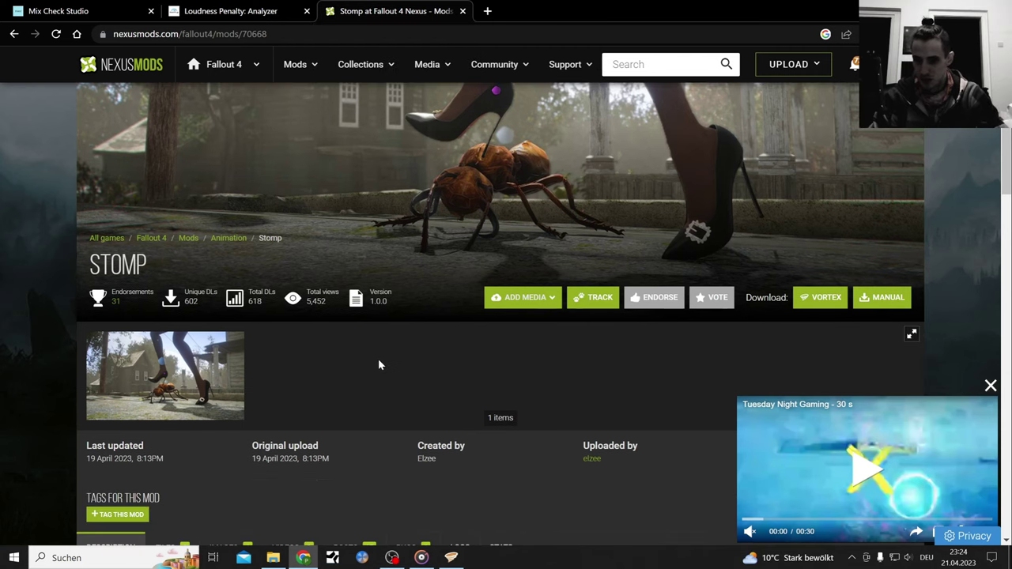